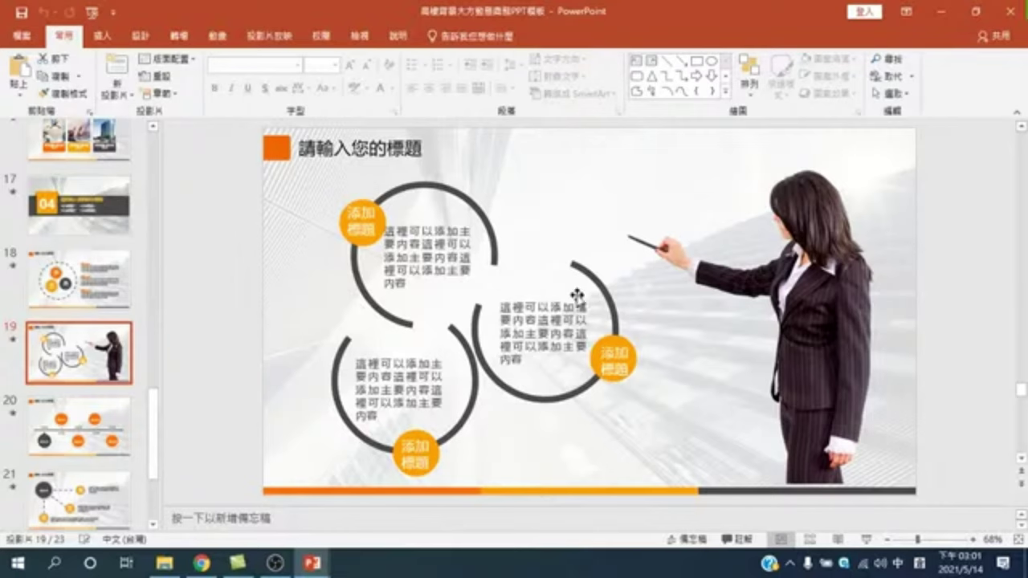
Inspect the upper-left circle's text box on template slide 19, then switch to 簡報1.
click(428, 243)
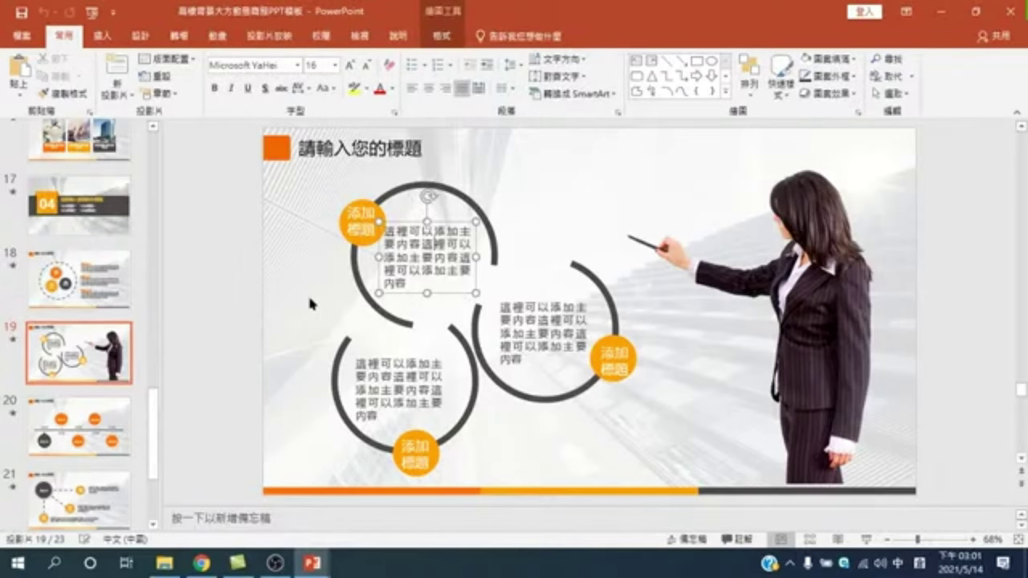
scroll(90, 367, up, 2)
scroll(91, 367, up, 1)
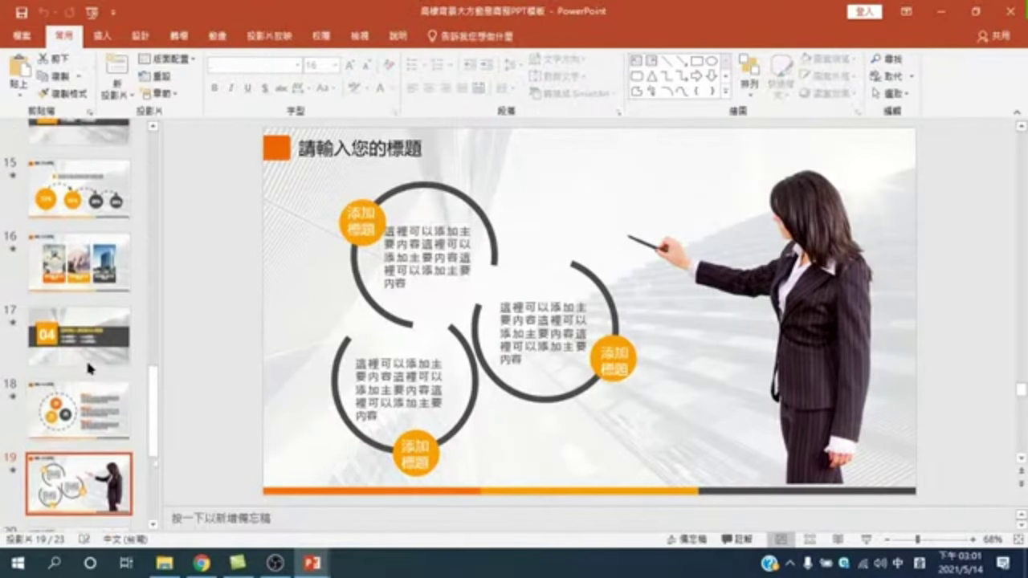
scroll(85, 357, up, 2)
scroll(86, 358, up, 4)
scroll(82, 358, up, 6)
scroll(89, 332, down, 10)
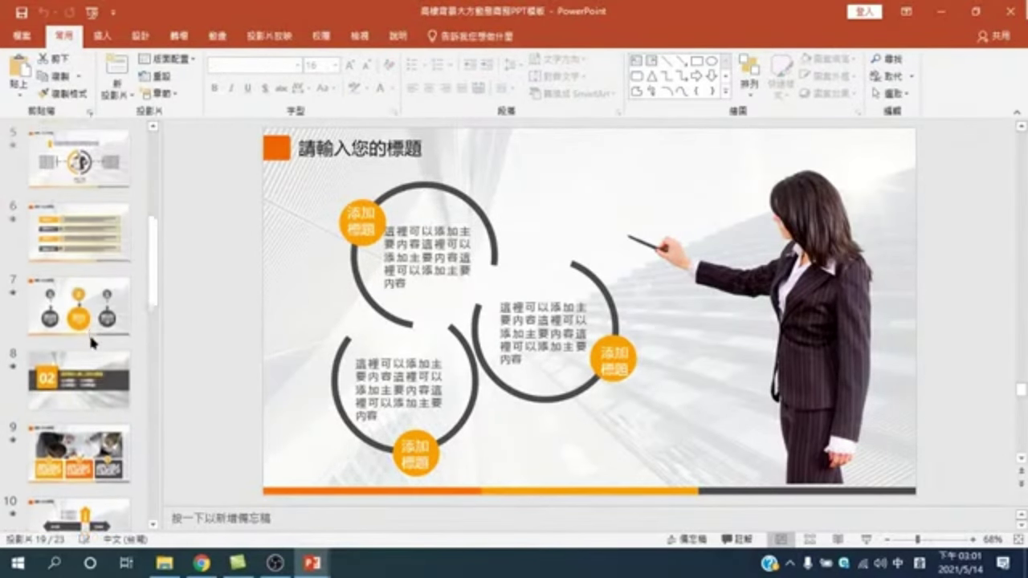
scroll(89, 332, down, 8)
mouse_move(312, 562)
click(289, 518)
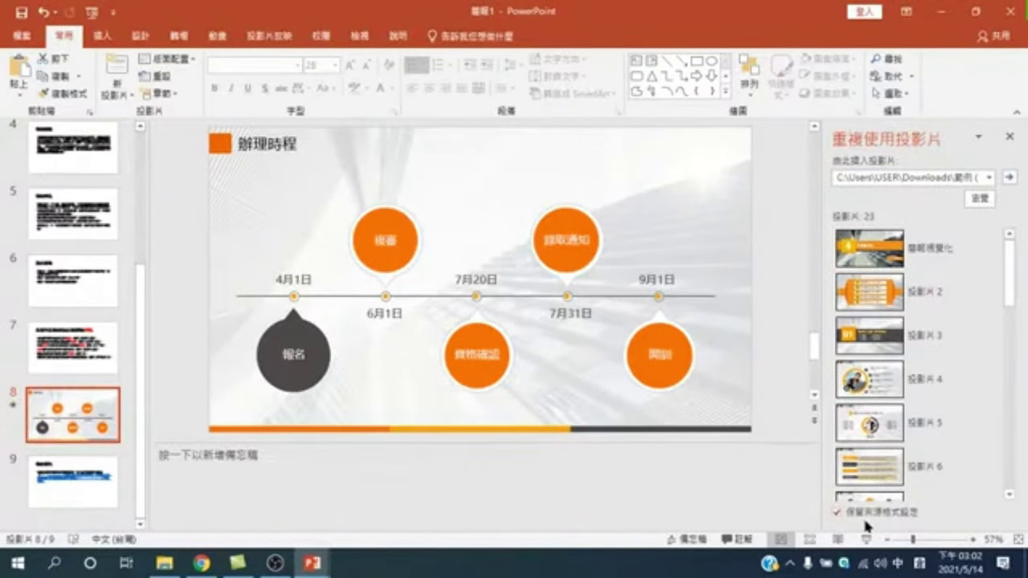
Insert template slide 19, with three circles and the presenter photo, into 簡報1 as slide 9.
scroll(925, 417, down, 10)
scroll(930, 441, down, 4)
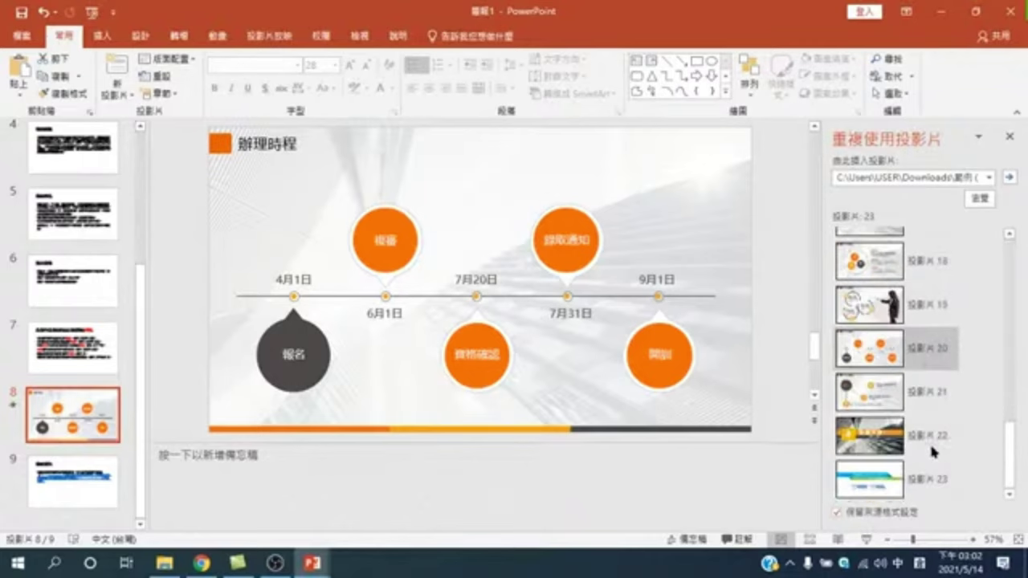
click(940, 306)
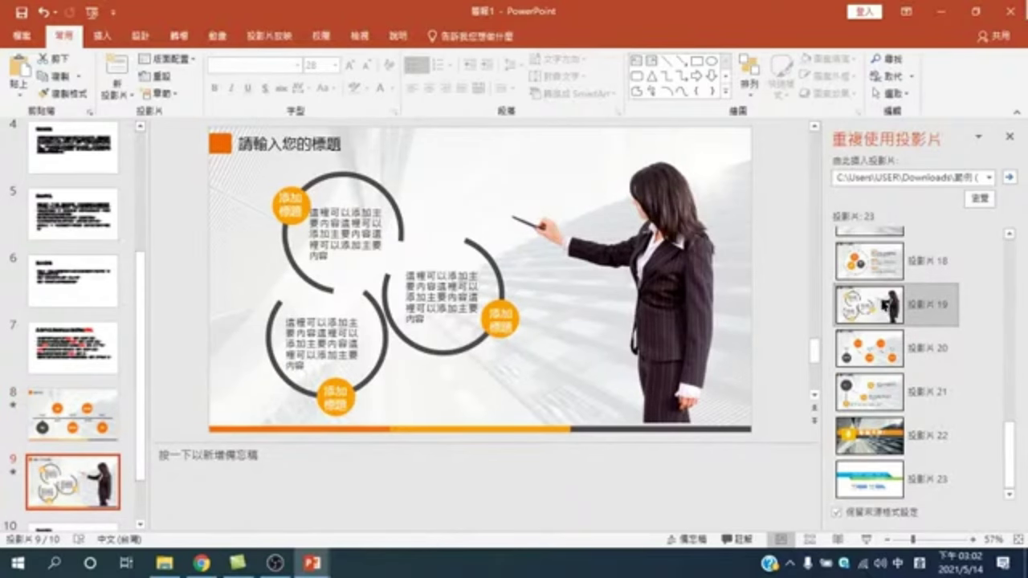
click(72, 353)
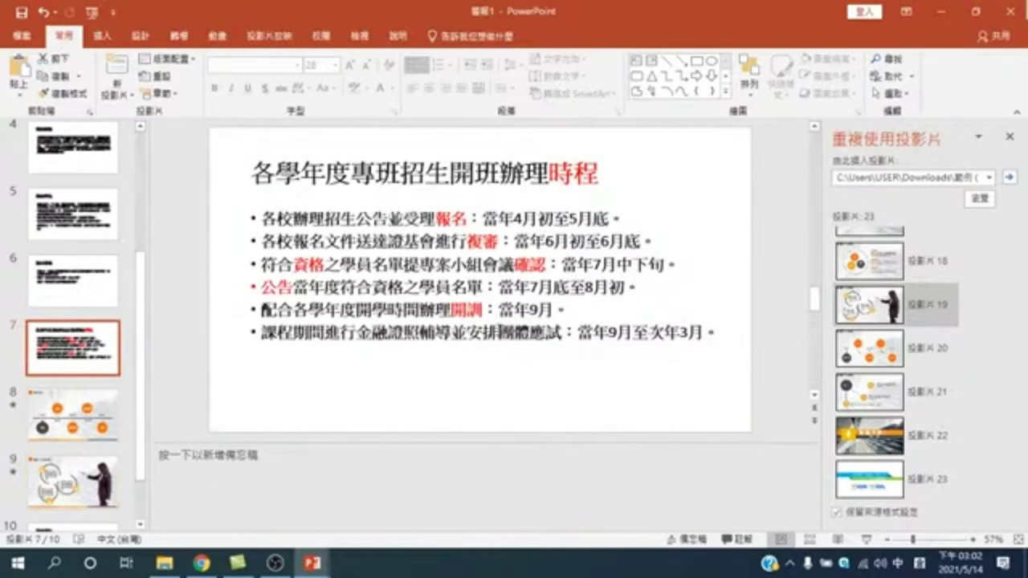
Colour 團體應試 red on slide 7 and paste it as plain text into slide 9's title.
drag(497, 330, 561, 331)
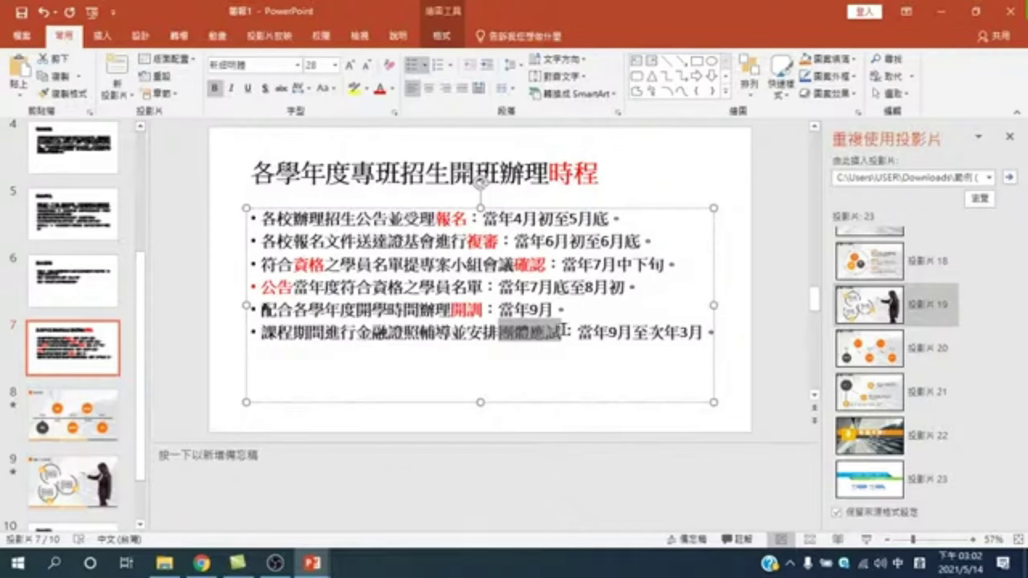
click(382, 90)
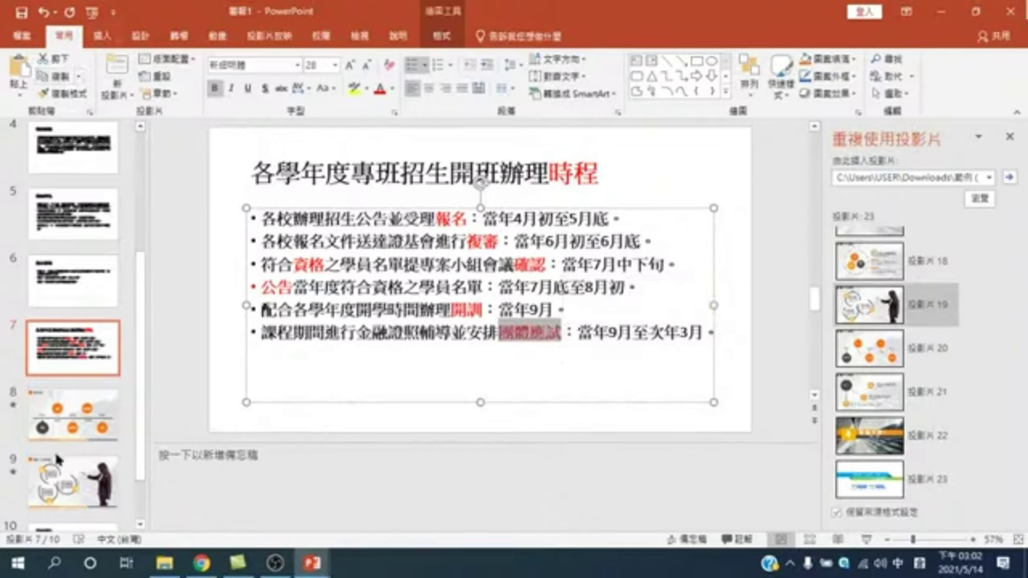
click(68, 478)
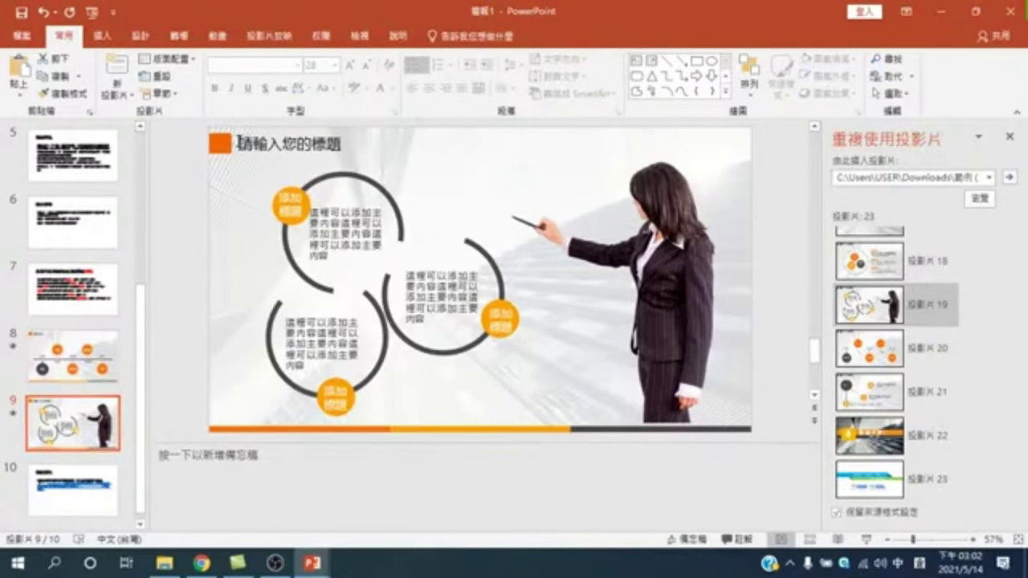
drag(239, 145, 360, 140)
right_click(312, 145)
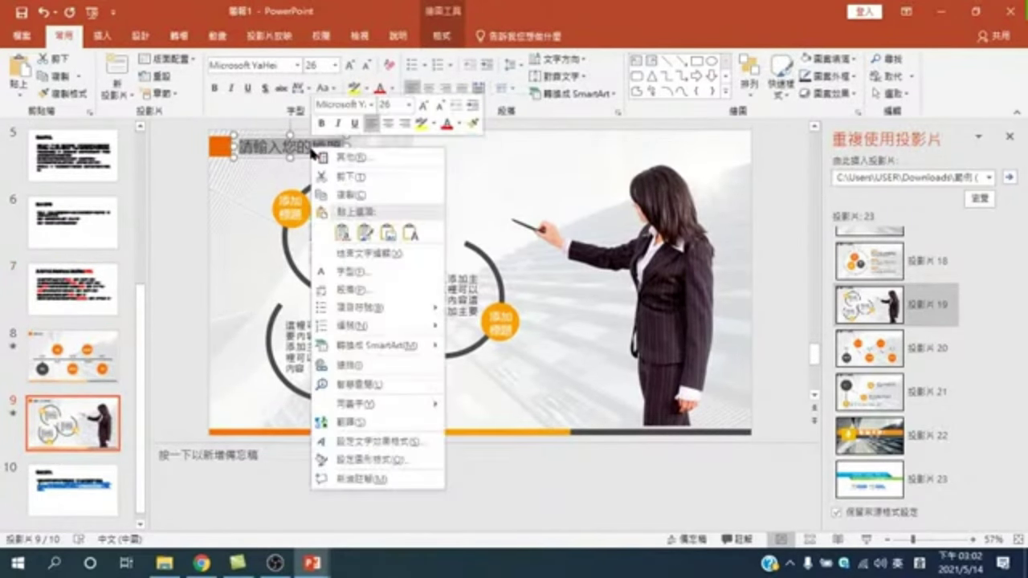
click(410, 232)
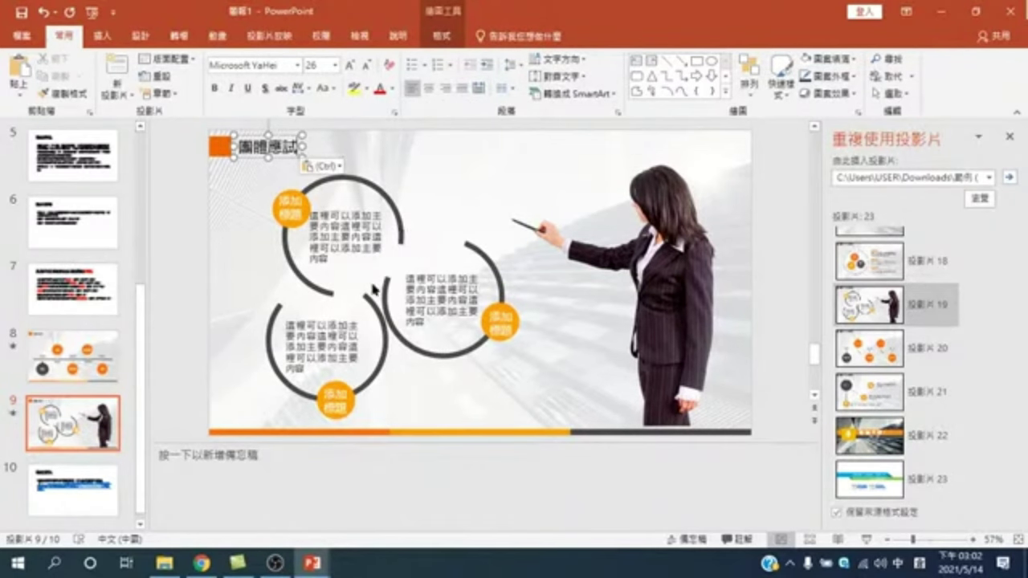
click(421, 222)
key(Tab)
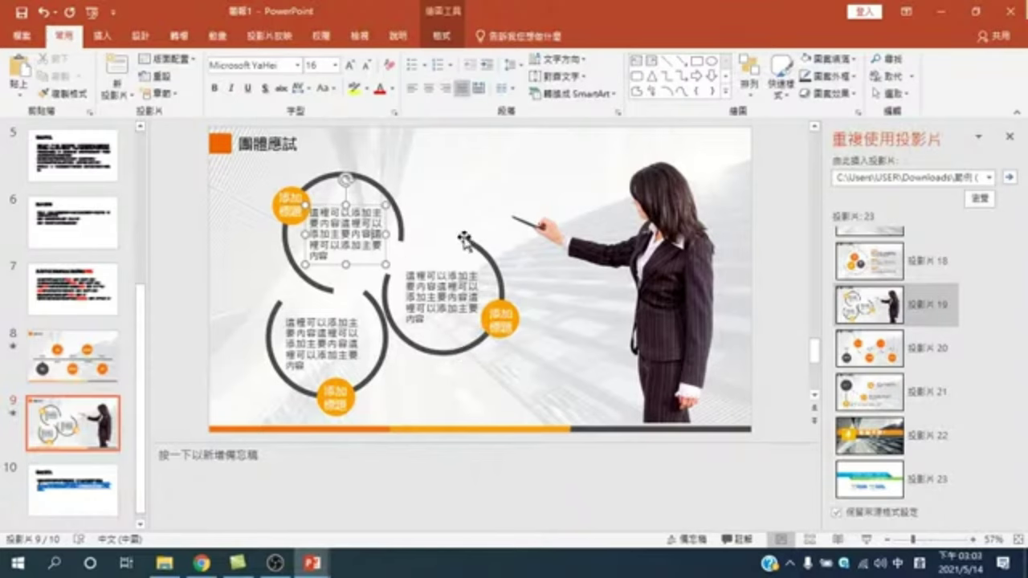
Group the upper-left arc, orange 添加標題 circle and its text box on slide 9.
click(286, 254)
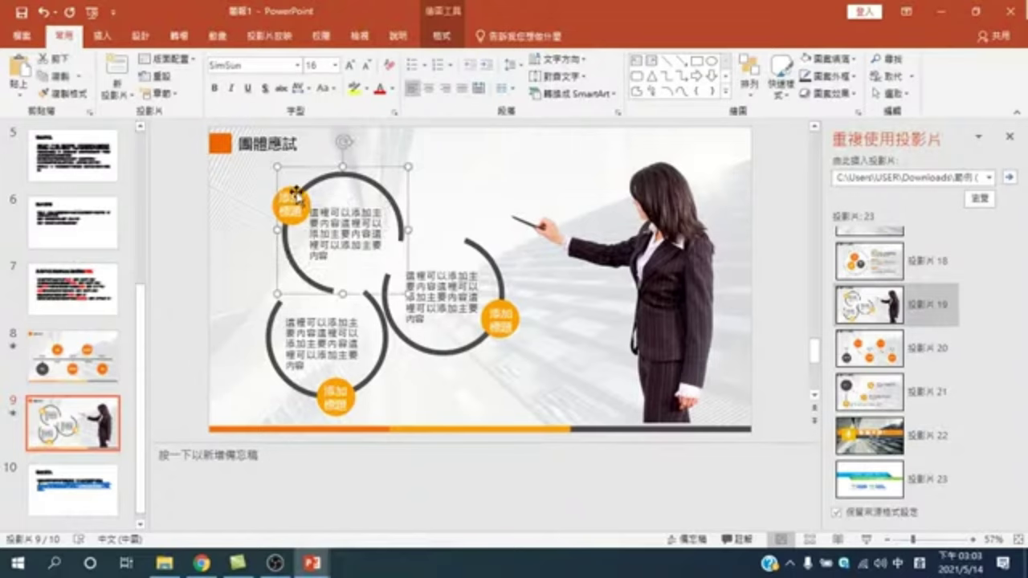
click(288, 200)
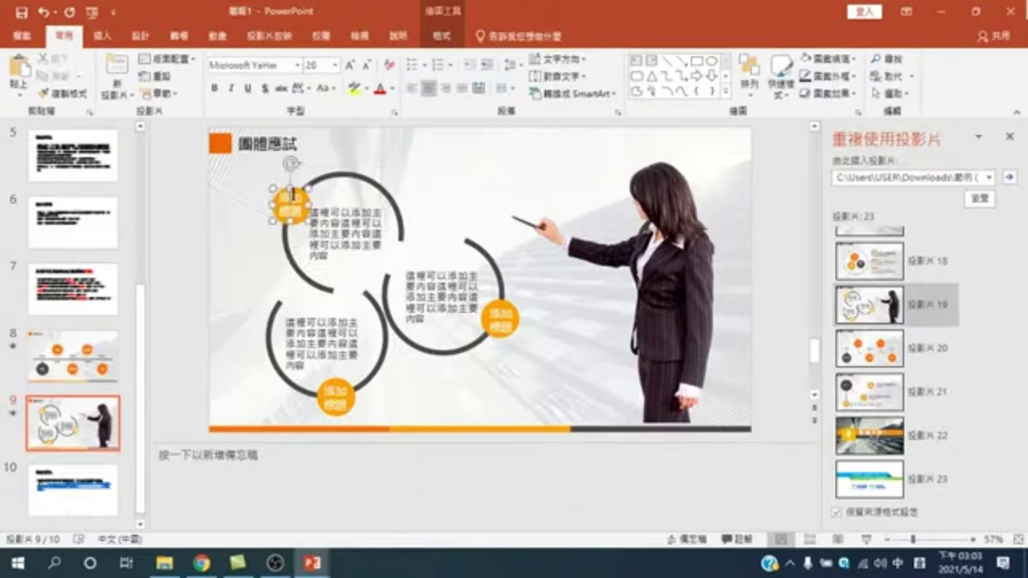
shift+click(348, 179)
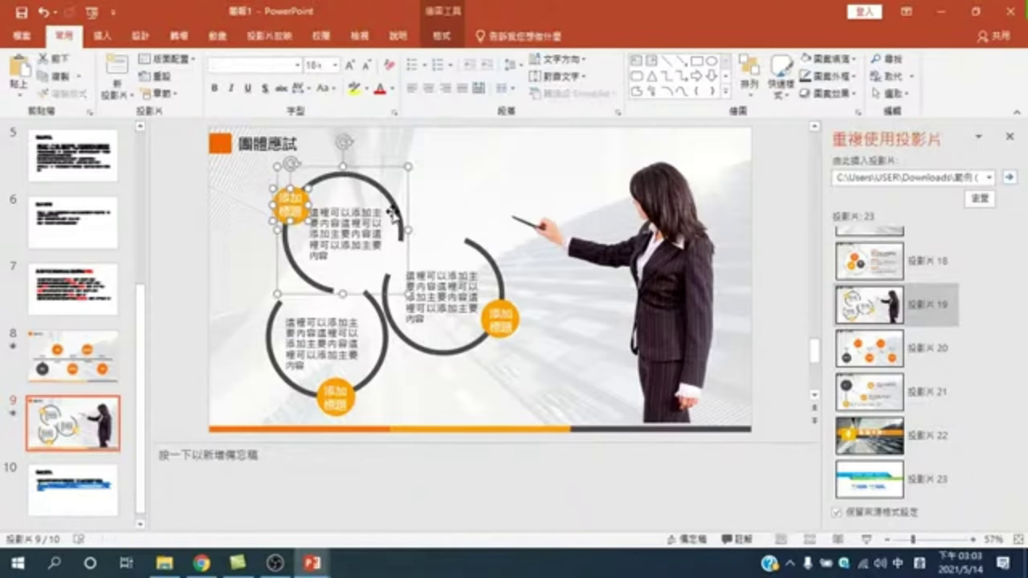
shift+click(355, 228)
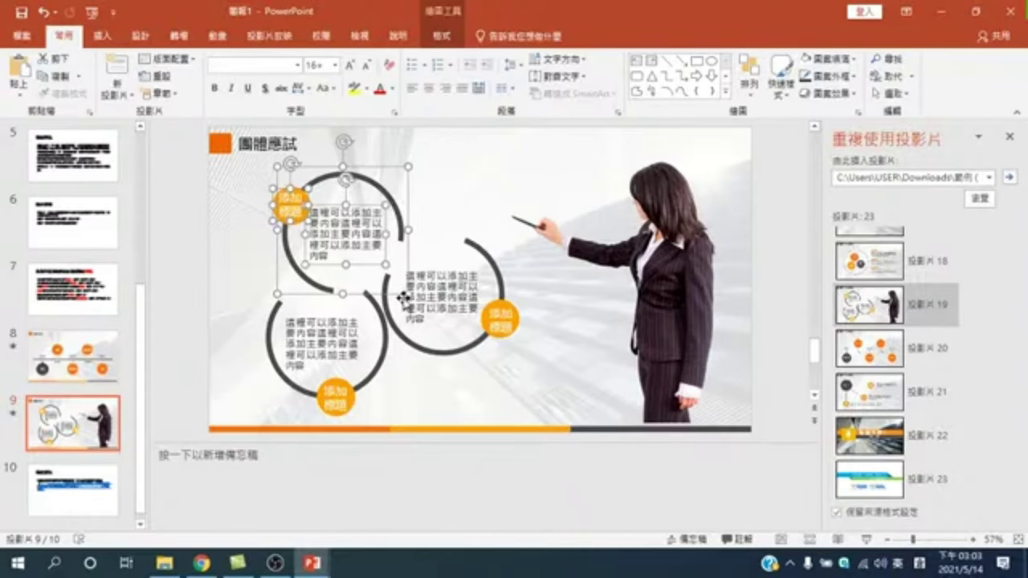
right_click(355, 179)
mouse_move(406, 263)
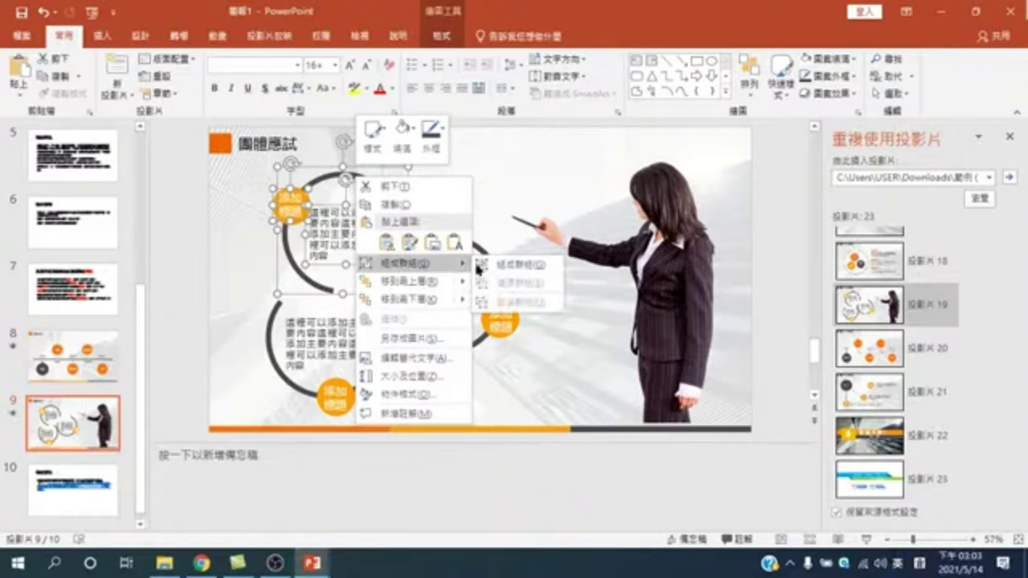
click(492, 265)
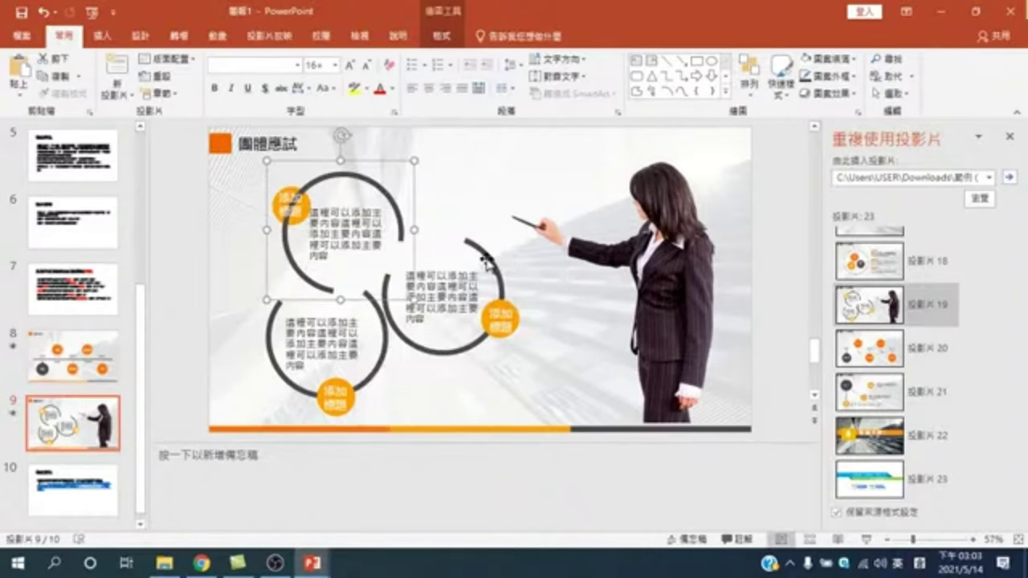
click(387, 193)
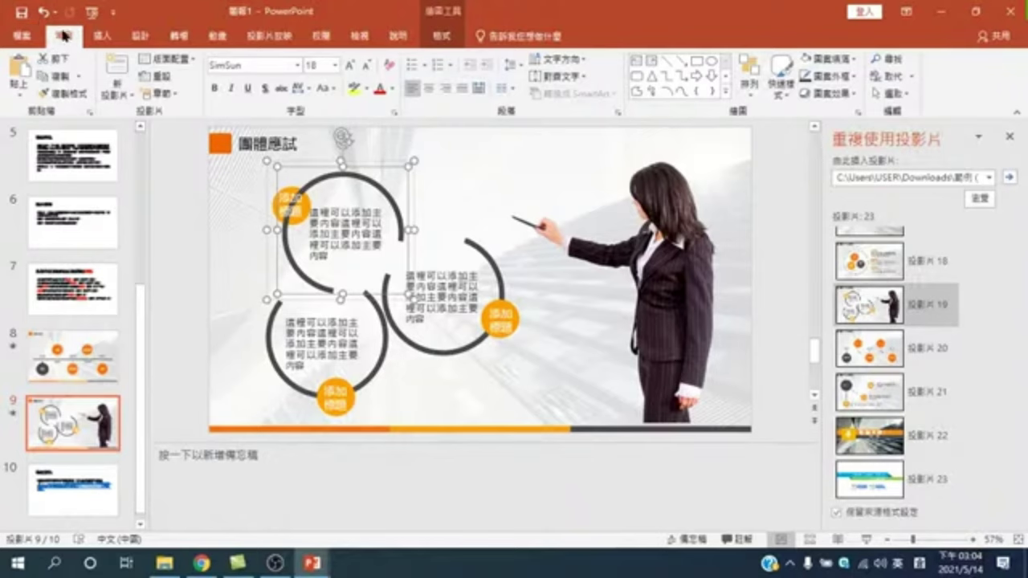
Duplicate the upper-left circle group and move the copy to the top centre of slide 9.
click(56, 76)
click(17, 71)
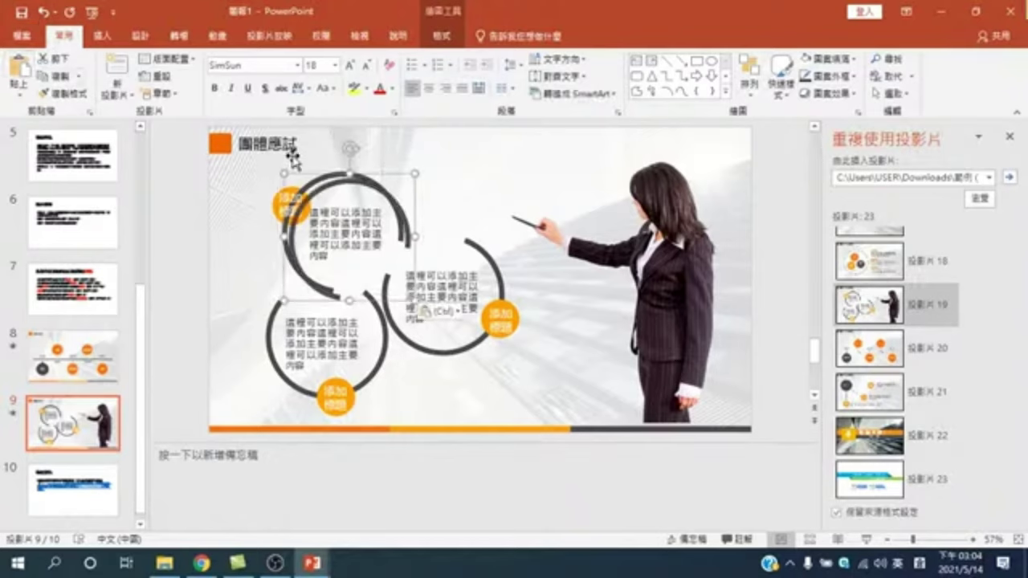
drag(390, 201, 503, 148)
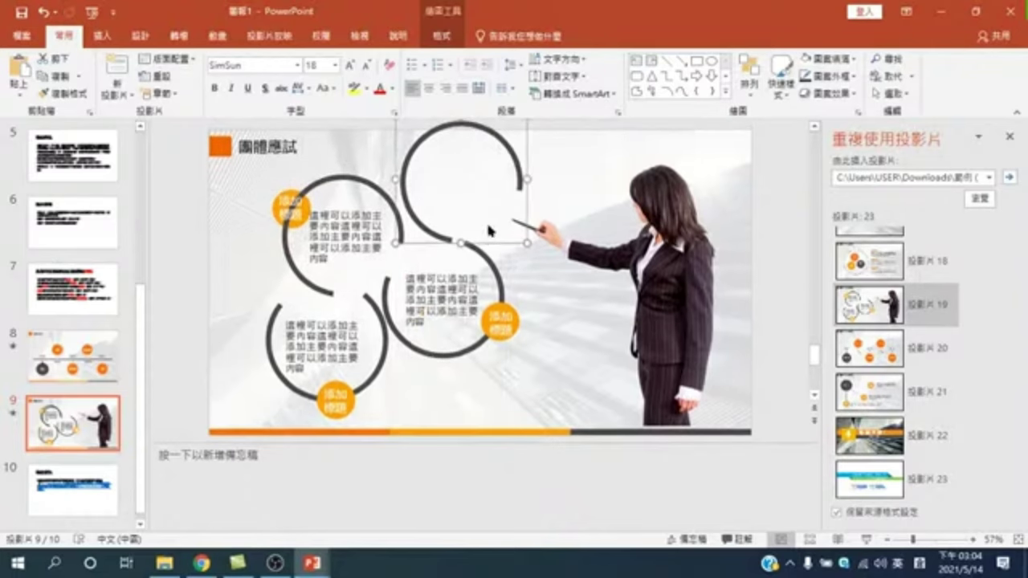
click(378, 219)
click(452, 195)
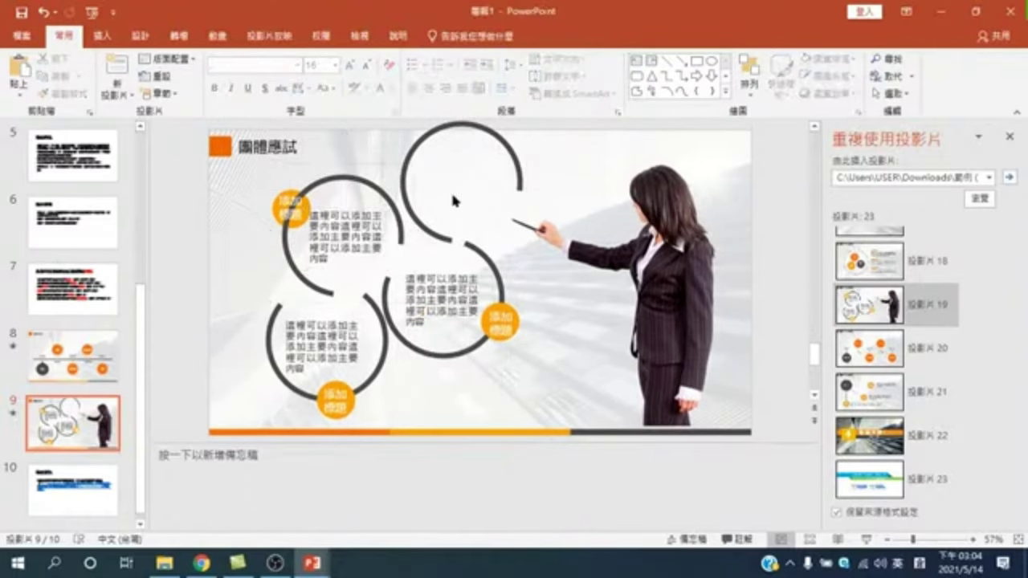
click(44, 13)
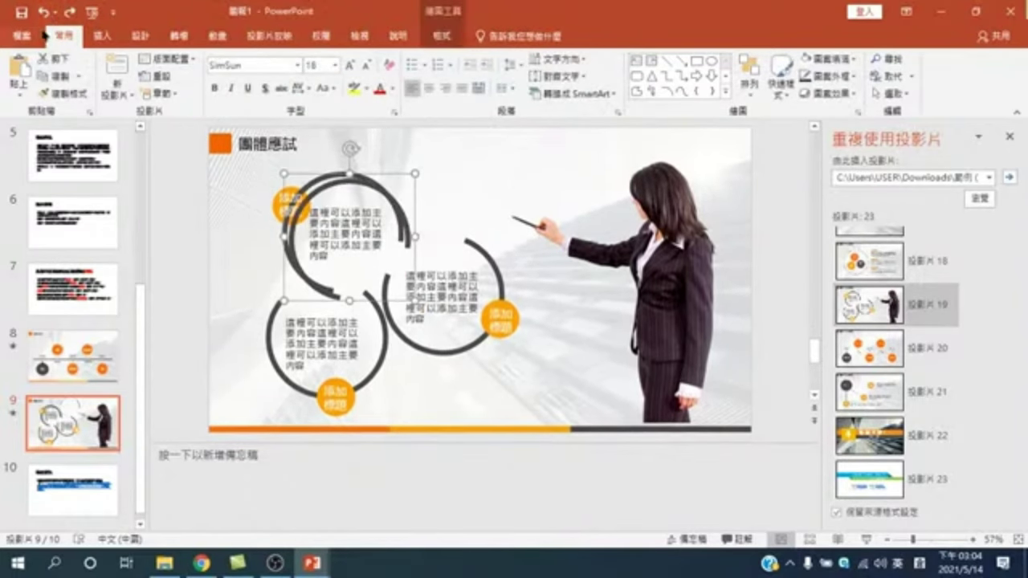
click(44, 12)
click(216, 256)
click(285, 251)
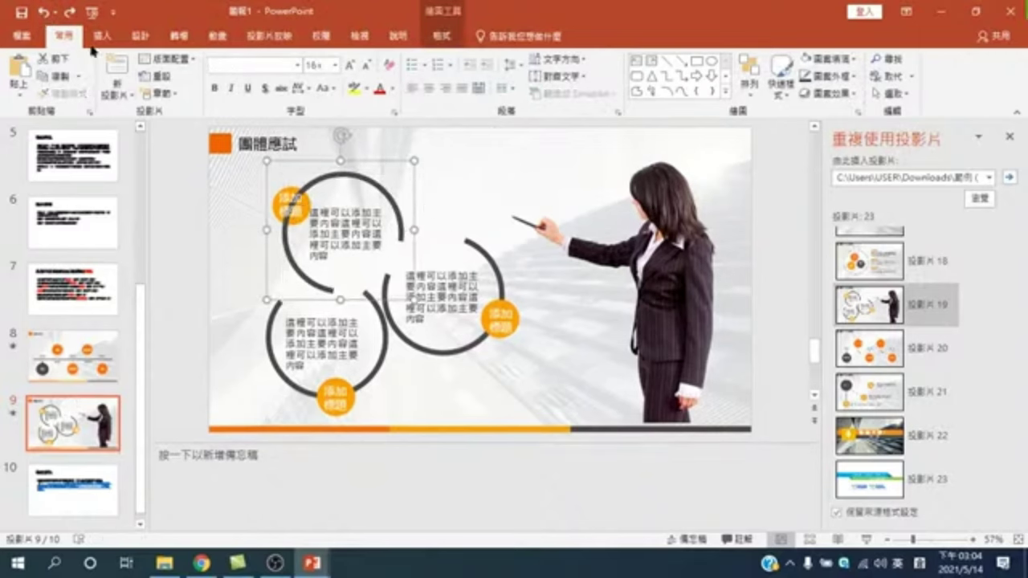
click(18, 71)
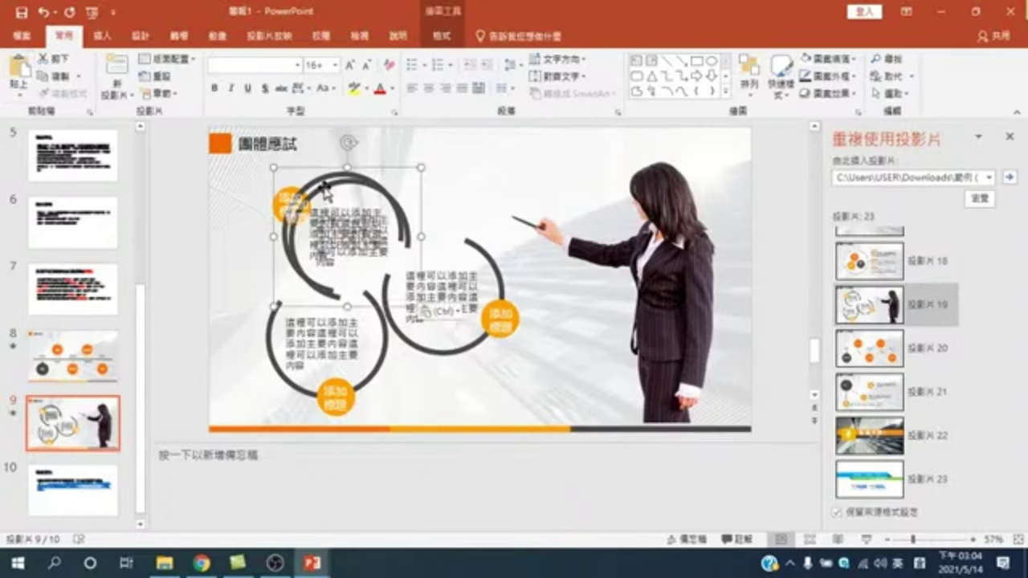
drag(298, 190, 441, 142)
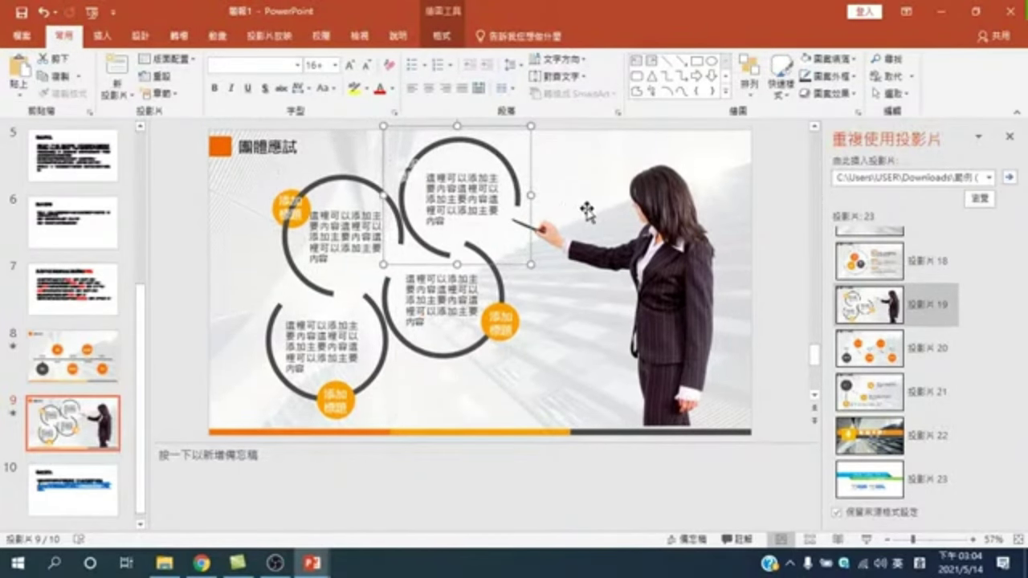
click(887, 541)
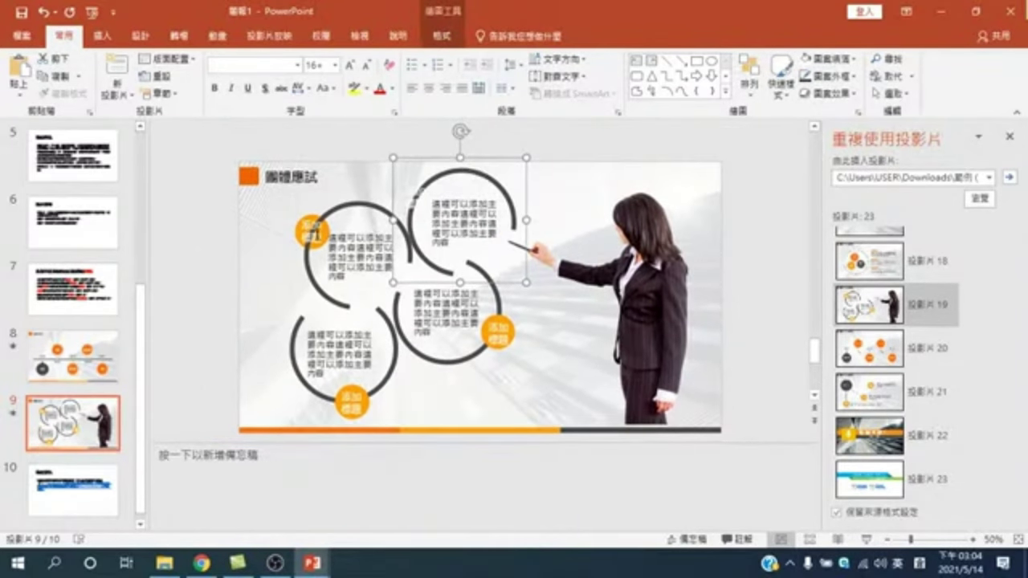
Delete the duplicate top arc and pick out the top-left circle's label and text box.
click(460, 183)
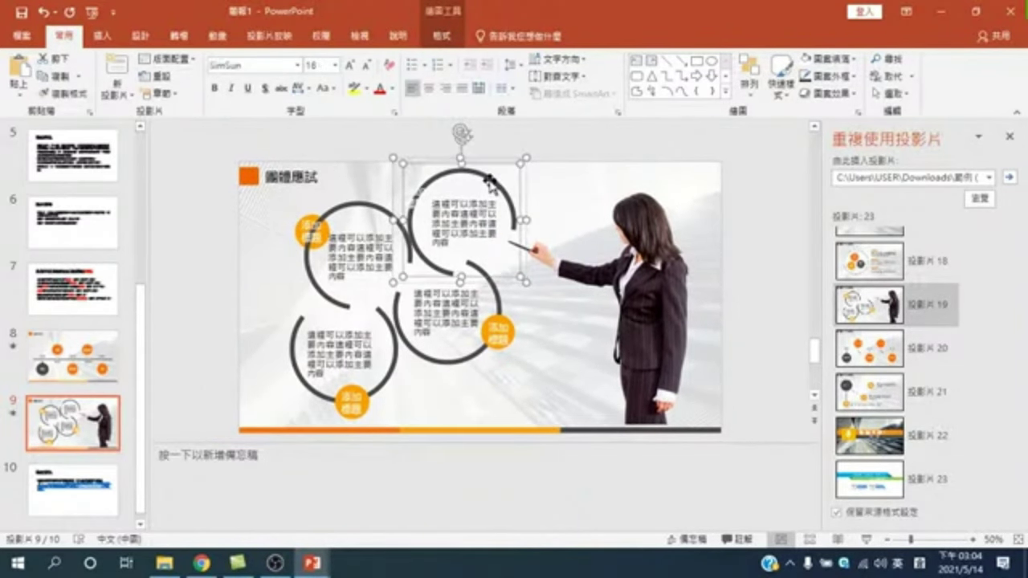
key(Delete)
click(353, 237)
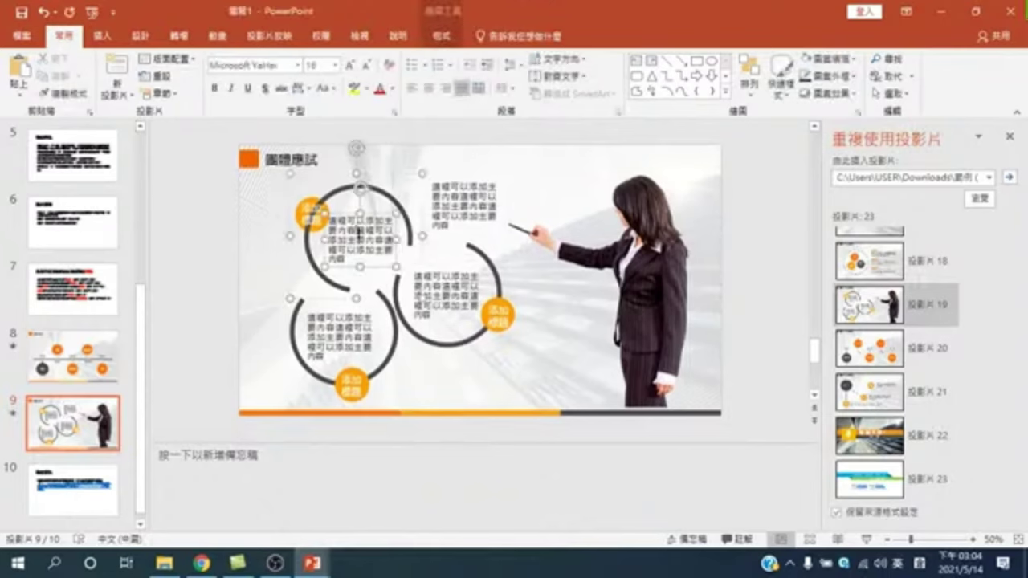
shift+click(302, 211)
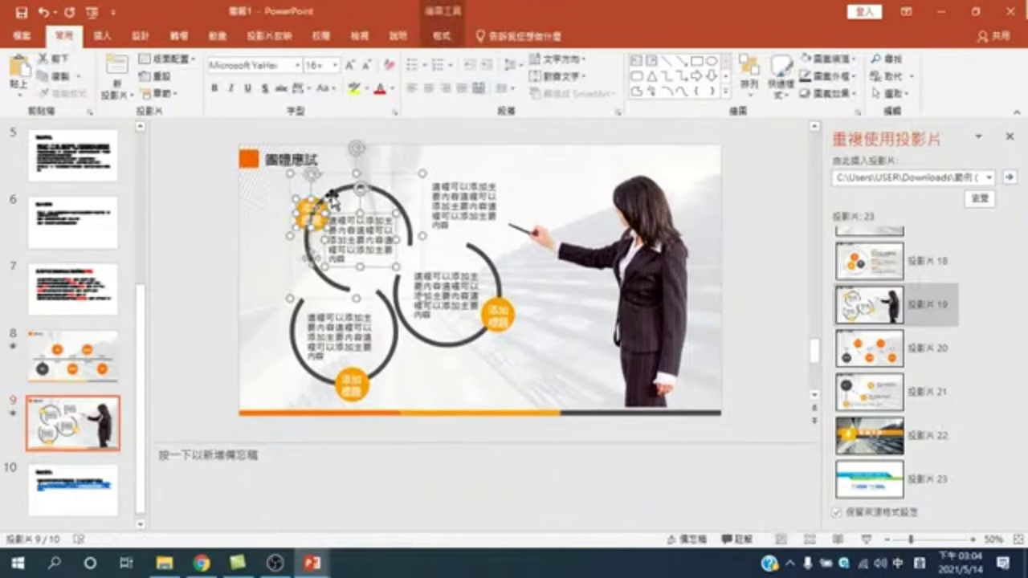
right_click(332, 198)
click(299, 203)
click(294, 208)
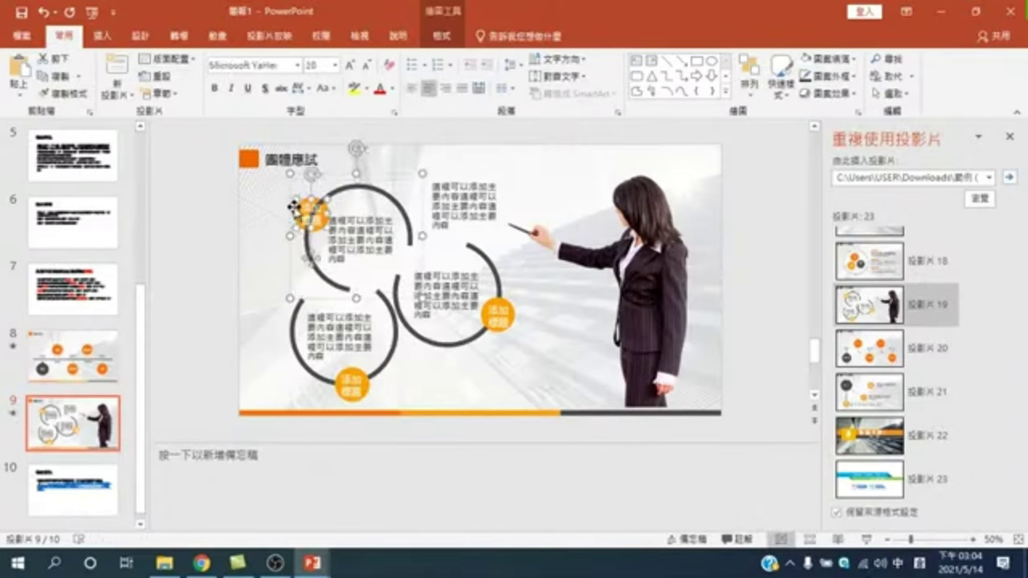
shift+click(372, 229)
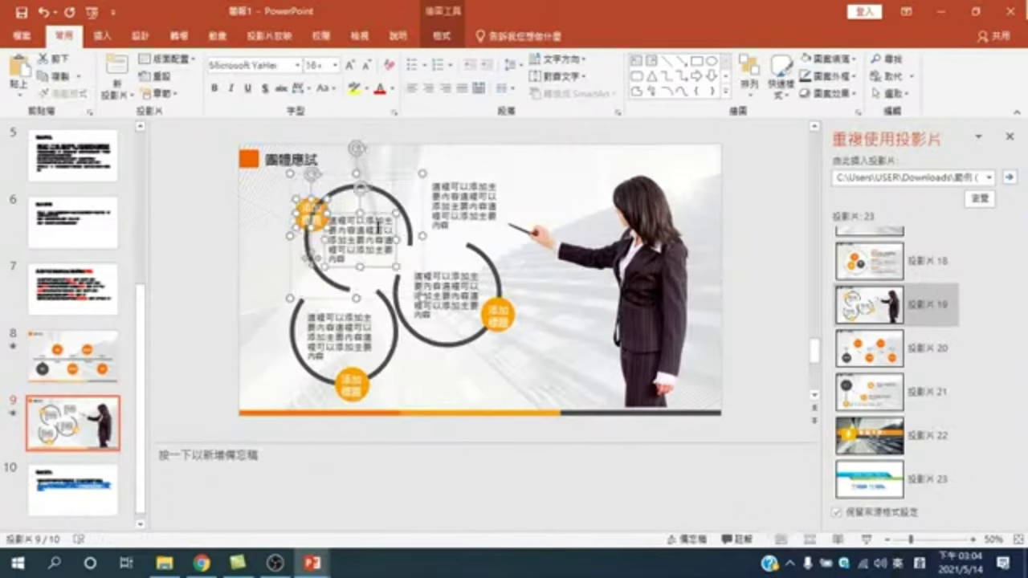
click(391, 196)
click(193, 212)
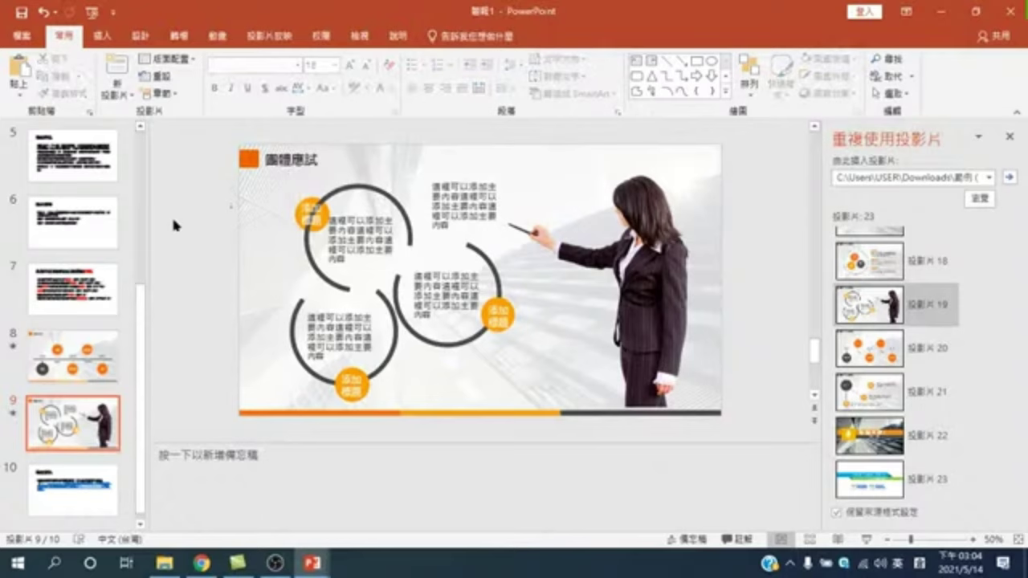
click(356, 186)
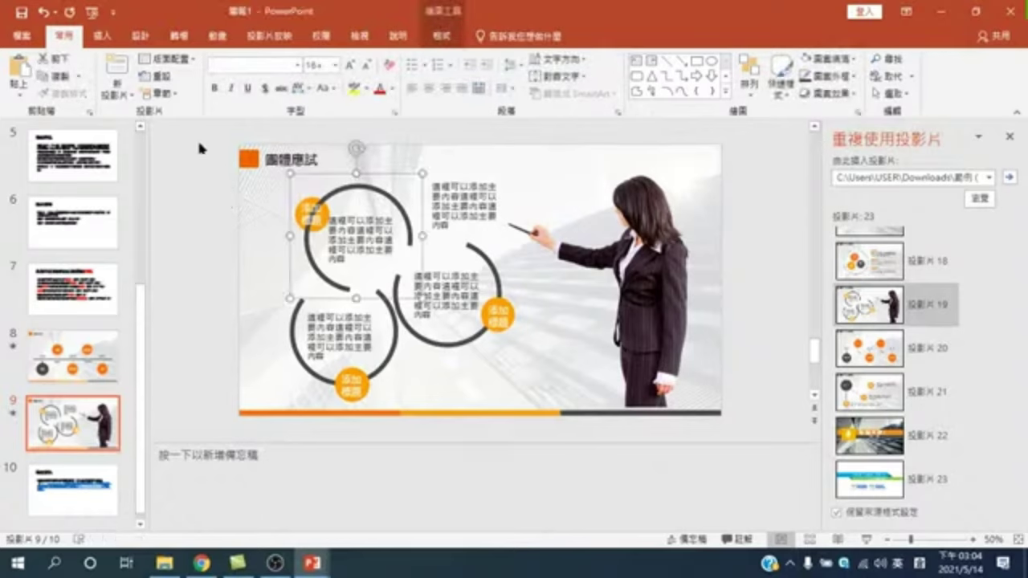
Box-select the top-left circle's arc, orange label and text, and group them.
drag(252, 119, 436, 323)
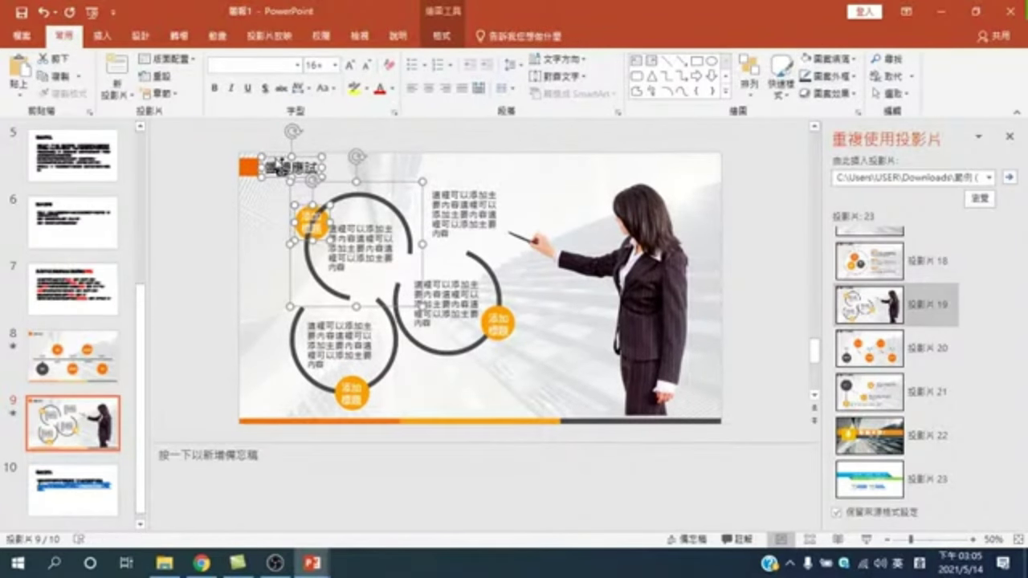
scroll(282, 165, down, 1)
right_click(307, 211)
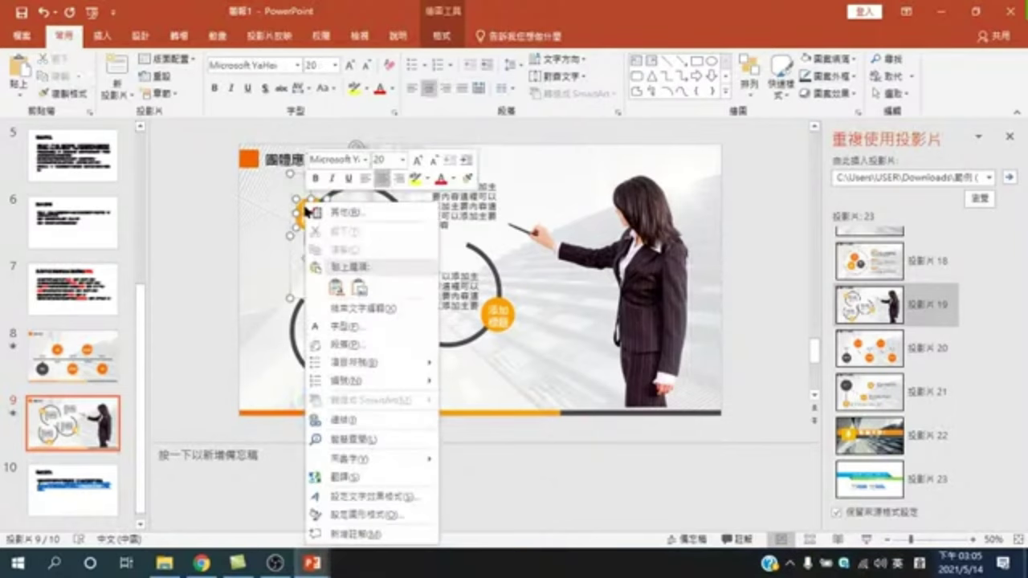
click(186, 337)
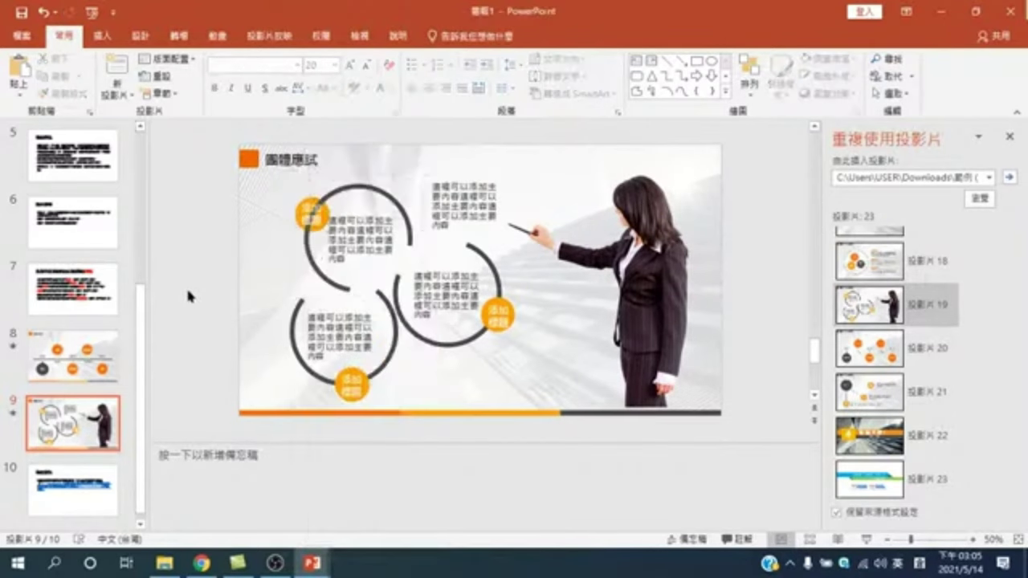
drag(274, 130, 443, 325)
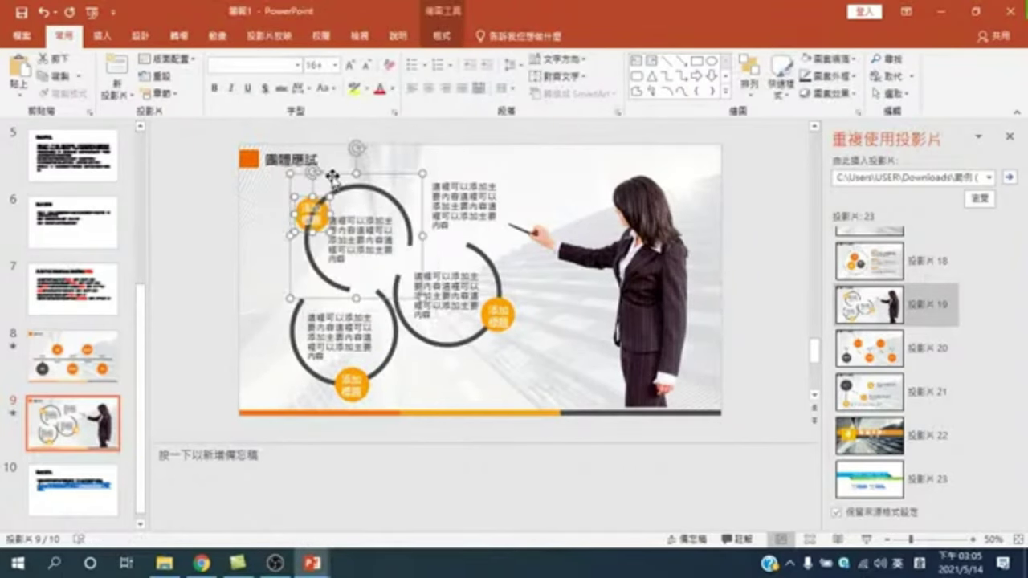
right_click(333, 172)
mouse_move(386, 260)
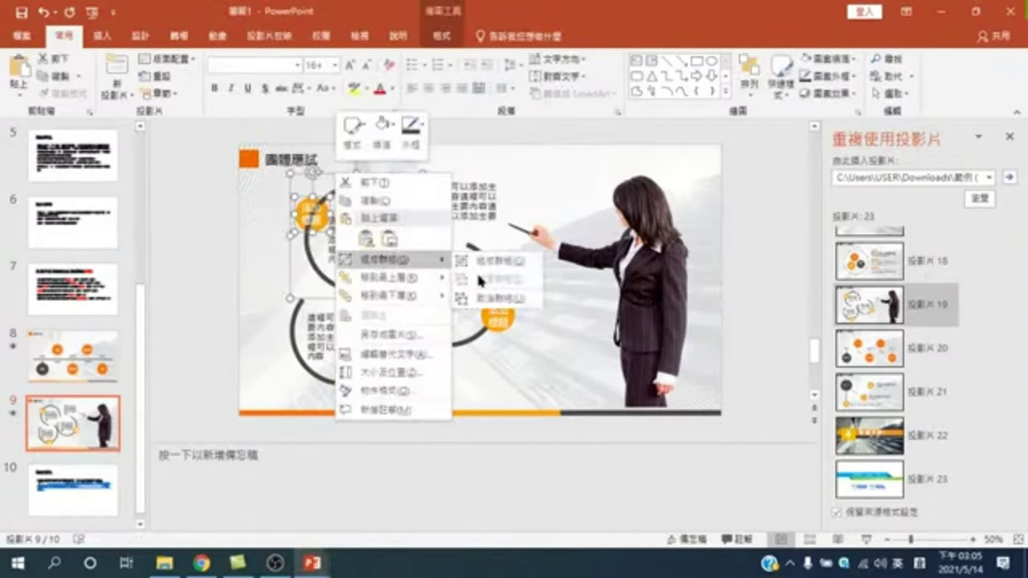
click(481, 261)
Delete the stray top-right text box.
click(487, 165)
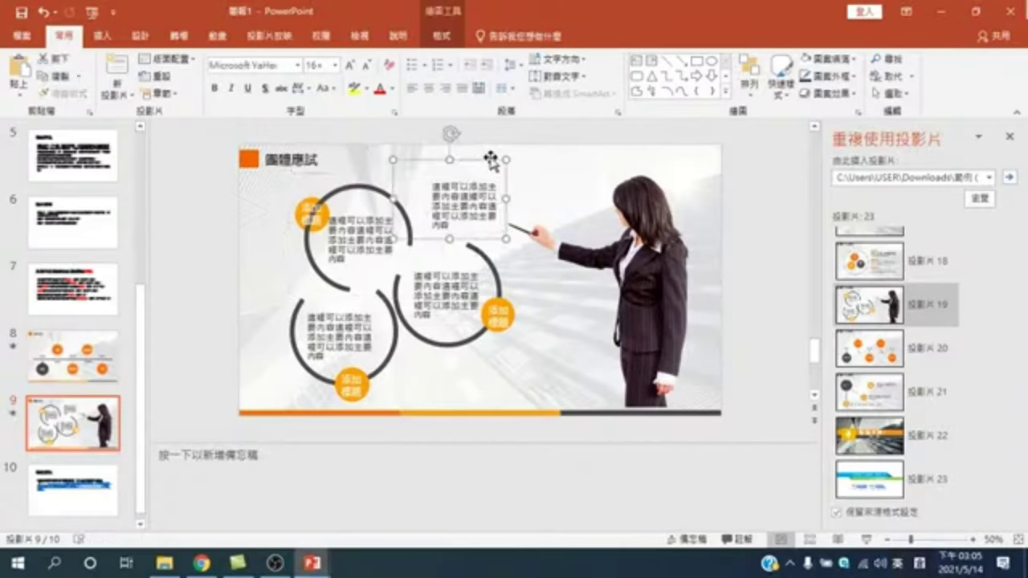
key(Delete)
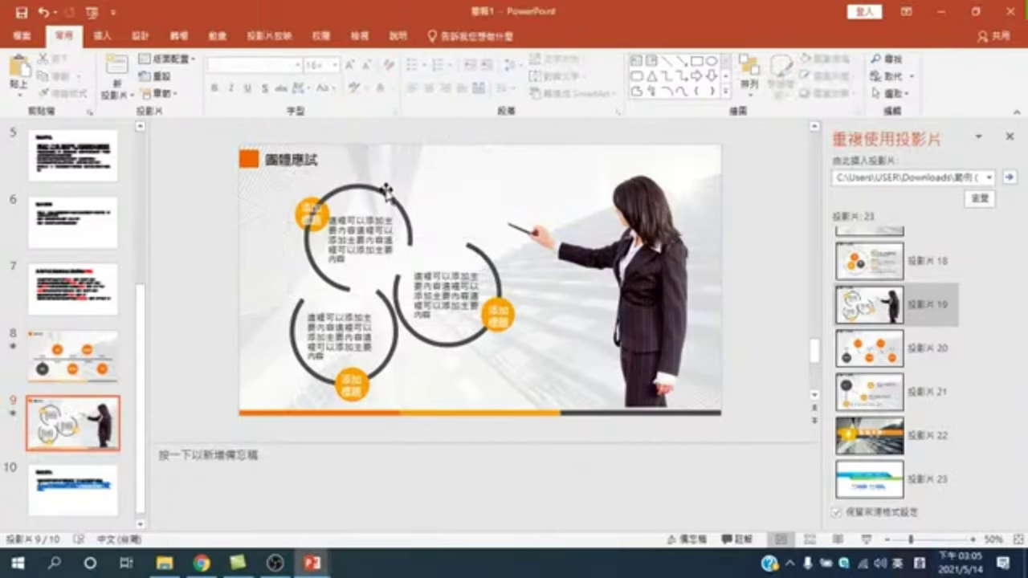
click(374, 187)
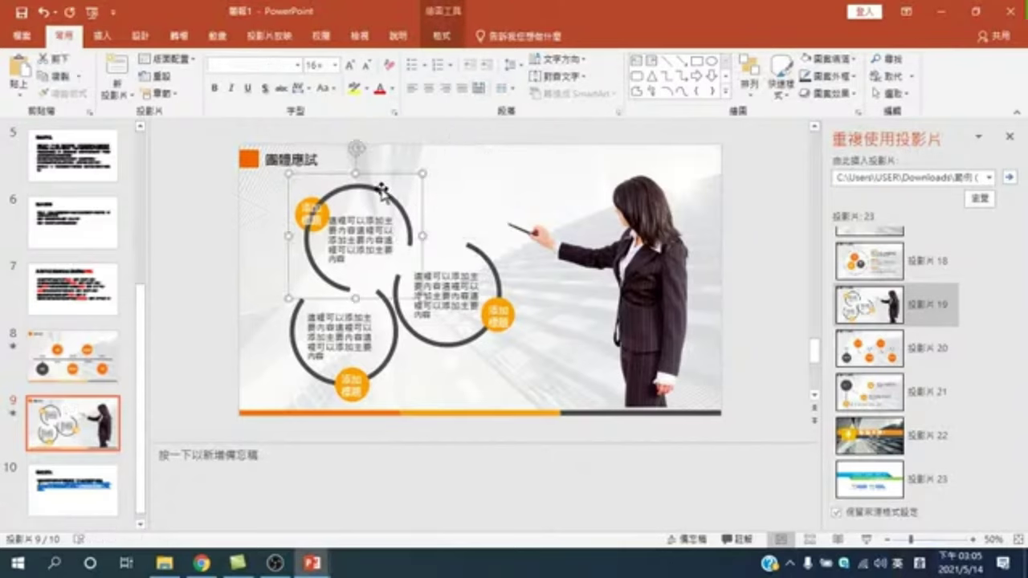
Copy the top-left circle group and place the duplicate in the empty upper-right spot.
click(49, 75)
click(18, 70)
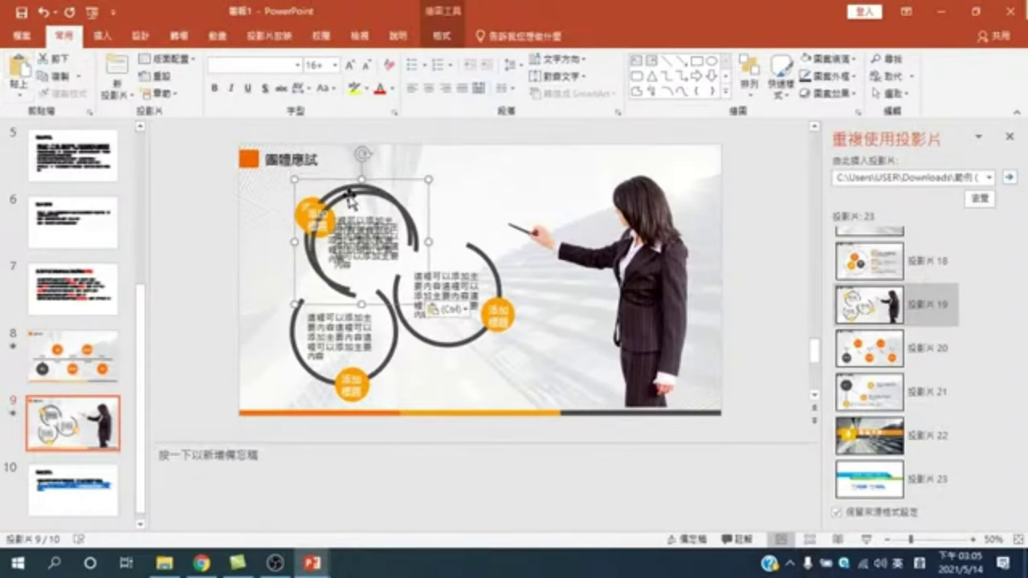
drag(351, 201, 447, 153)
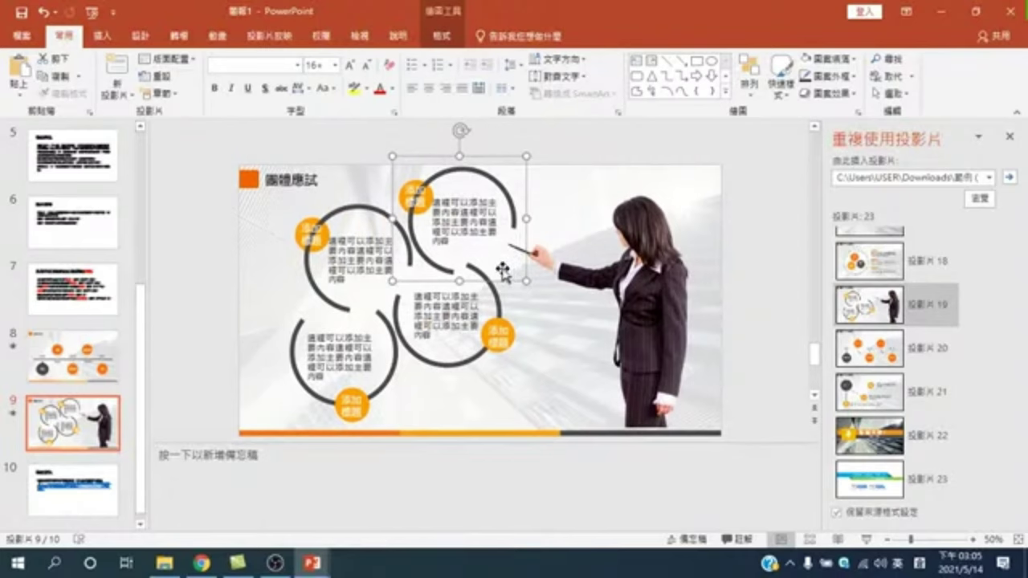
click(488, 179)
click(544, 147)
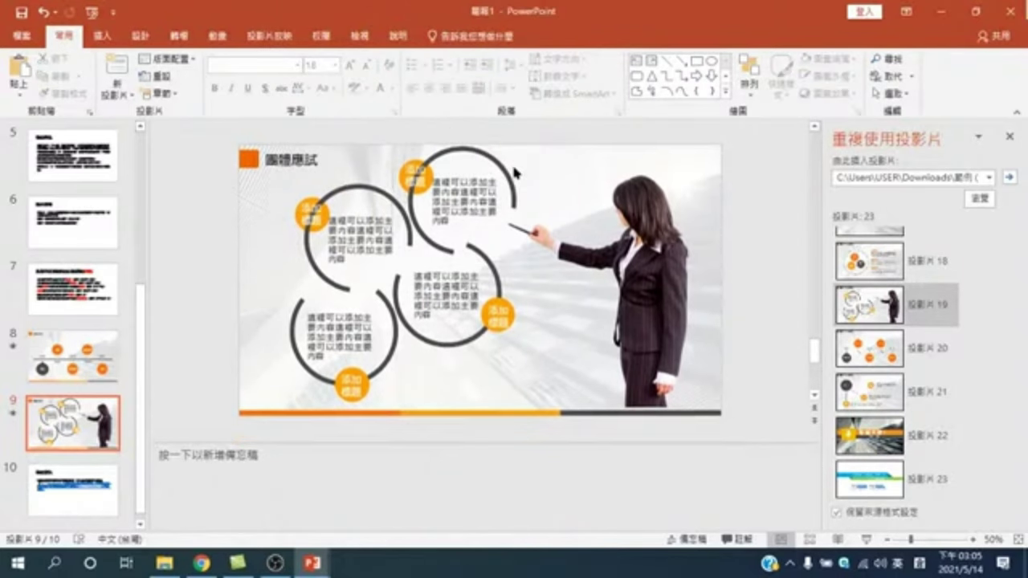
click(488, 179)
click(487, 179)
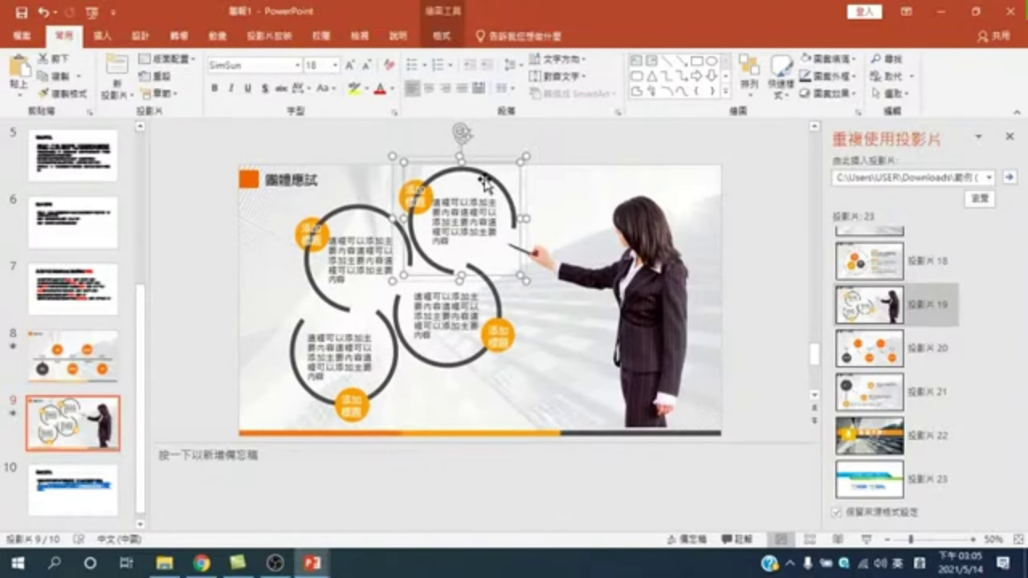
Try rotating the new circle, then undo back to its upright position.
mouse_move(460, 131)
mouse_down()
mouse_move(503, 150)
mouse_move(470, 155)
mouse_move(502, 252)
mouse_up()
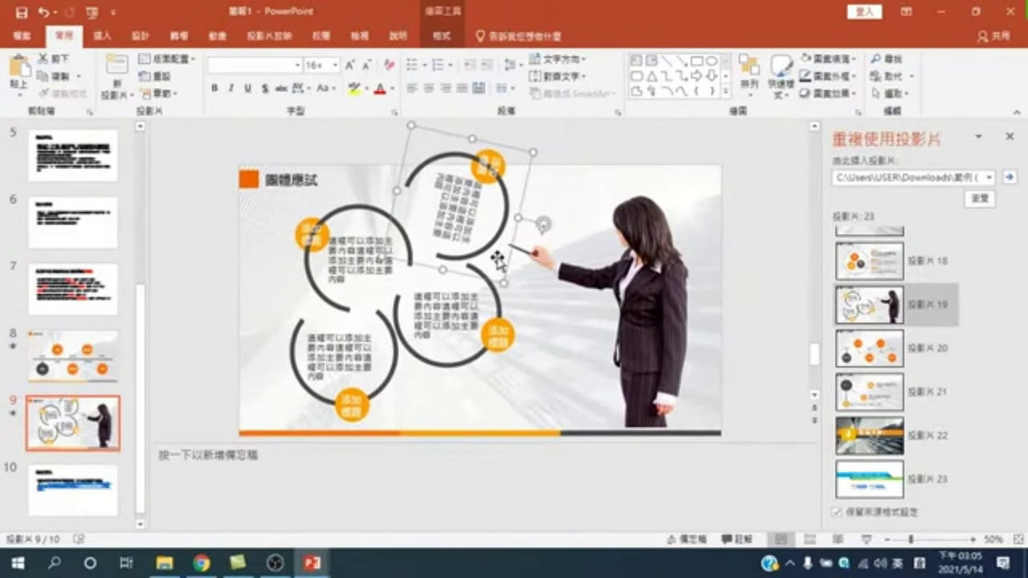
click(42, 12)
click(42, 11)
click(42, 11)
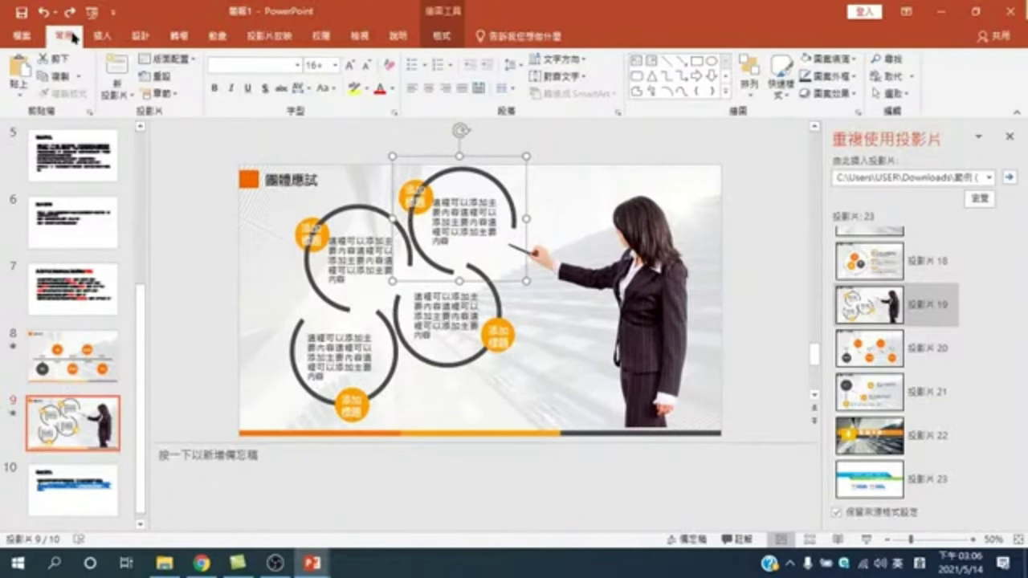
Paste two more circle copies, one at the lower middle and one at the left edge.
click(30, 72)
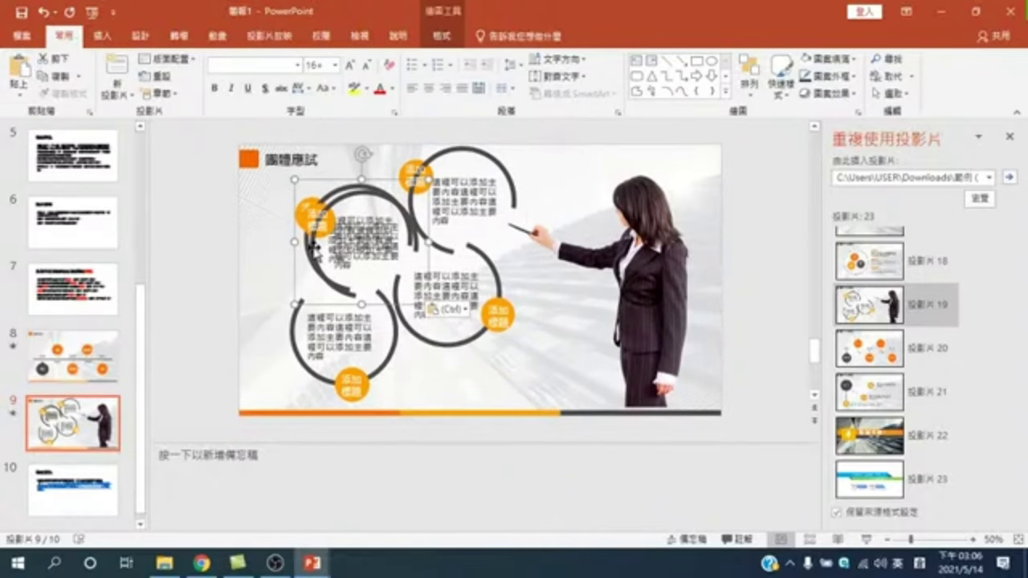
mouse_move(323, 271)
mouse_down()
mouse_move(446, 391)
mouse_move(471, 380)
mouse_up()
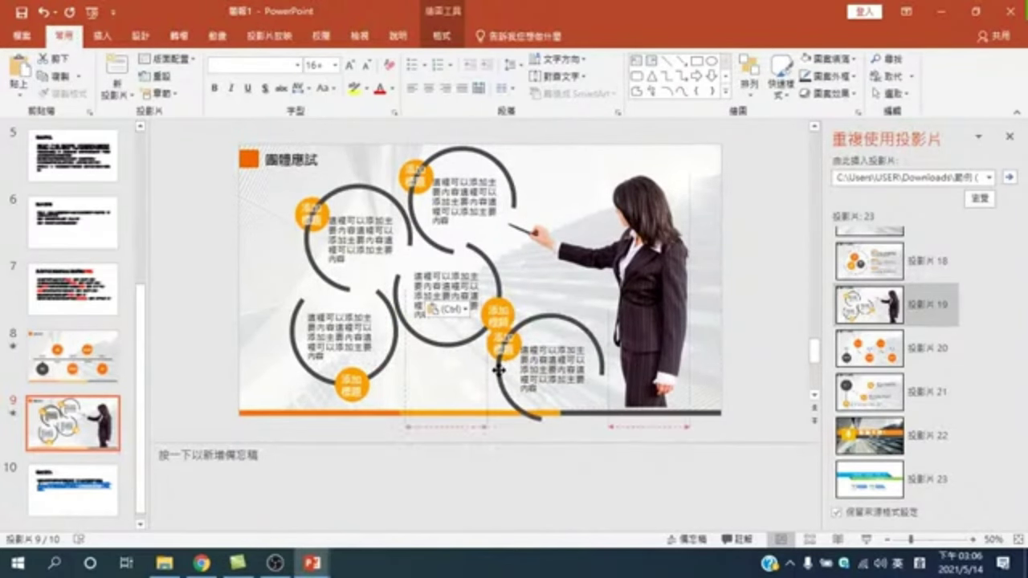
drag(472, 379, 471, 387)
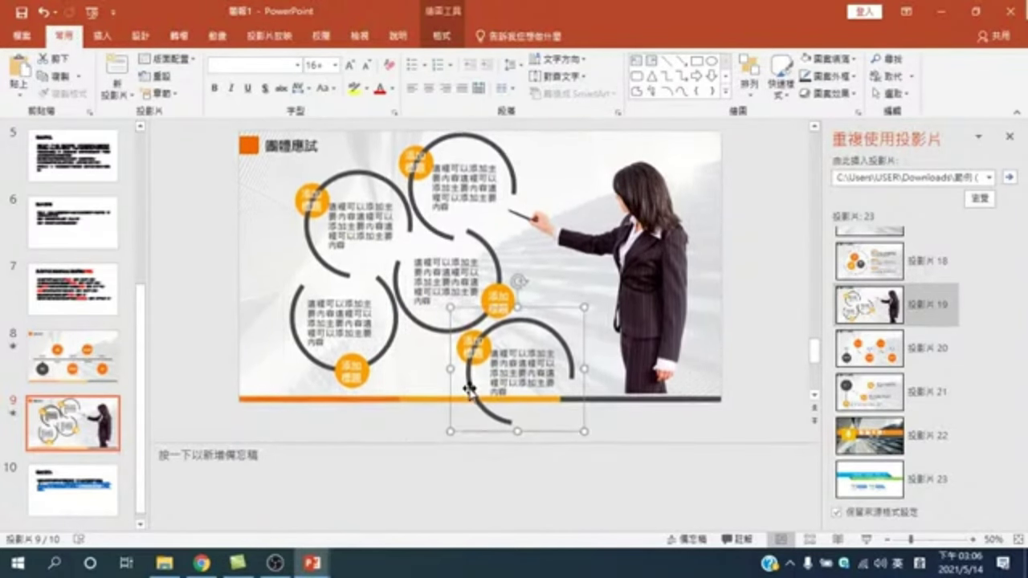
click(29, 74)
mouse_move(343, 188)
mouse_down()
mouse_move(225, 191)
mouse_move(233, 223)
mouse_up()
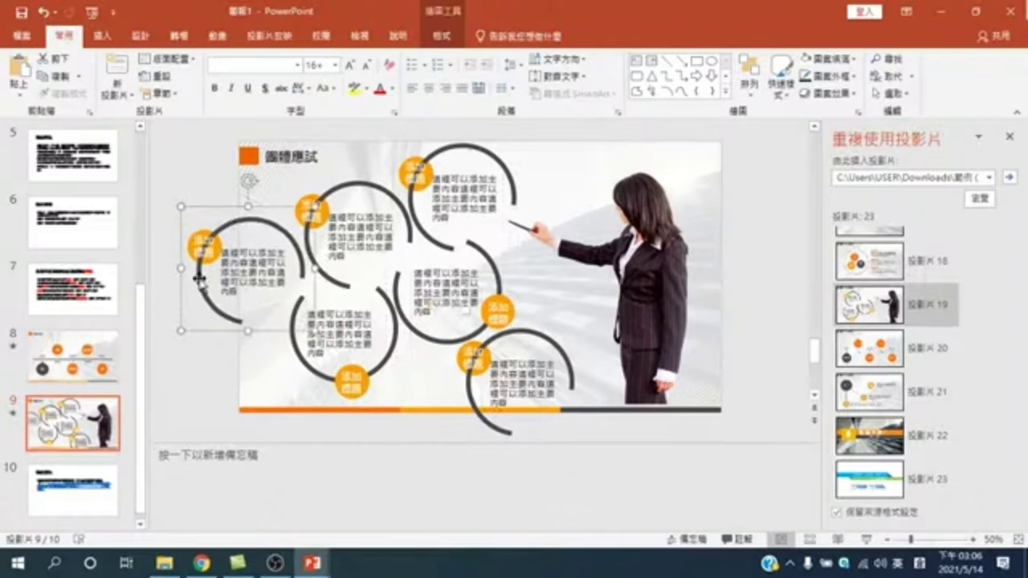
click(184, 373)
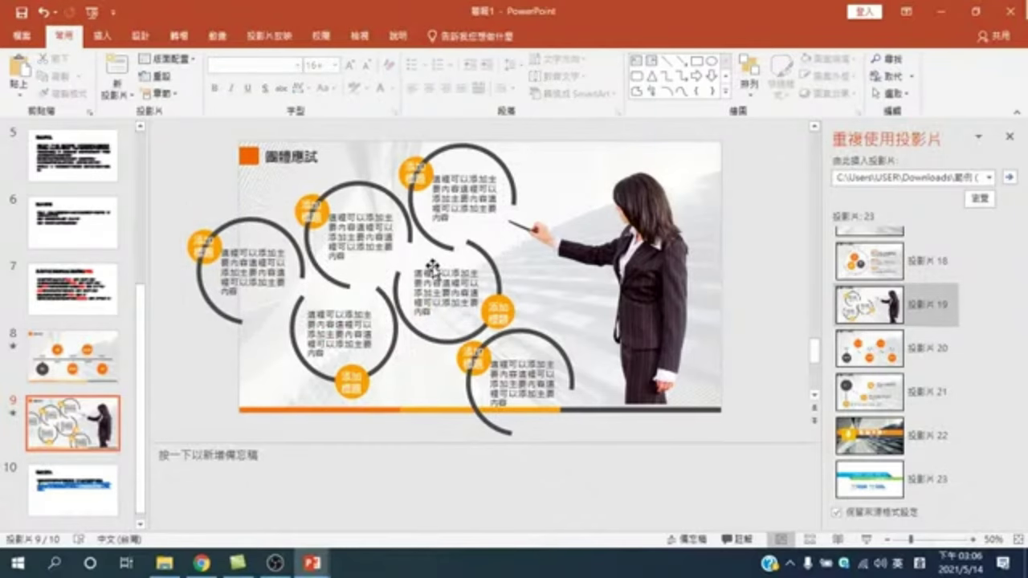
Reposition the middle-left, bottom-centre, middle and top-right circle groups toward the presenter photo.
drag(469, 397, 397, 414)
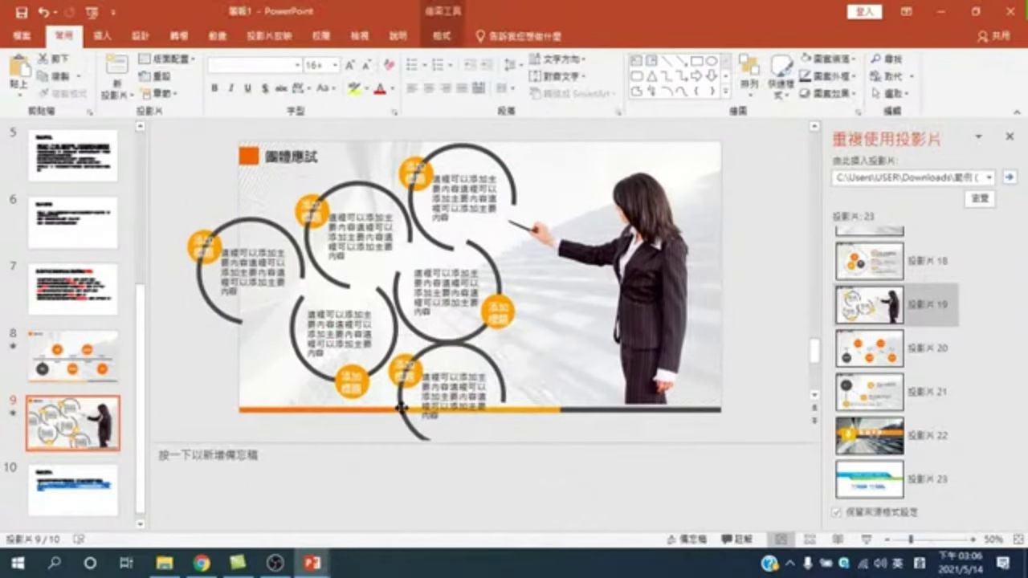
scroll(537, 433, down, 1)
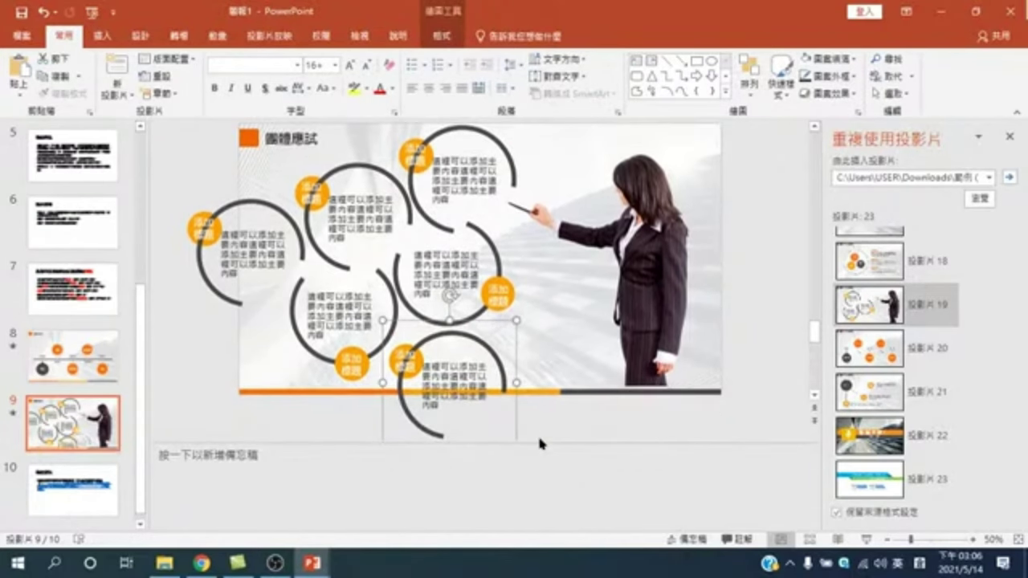
key(ctrl+z)
drag(416, 421, 167, 240)
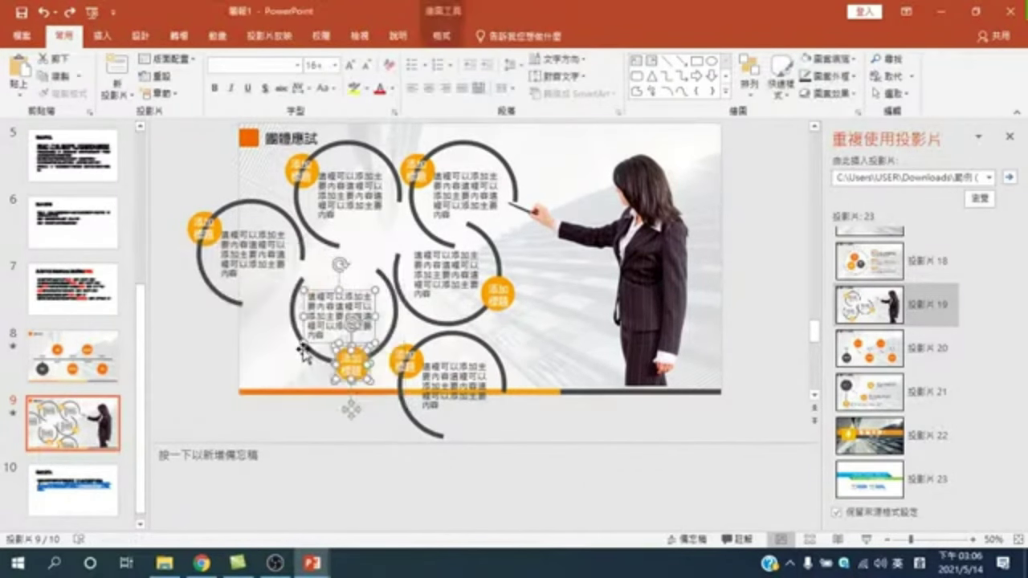
shift+click(292, 317)
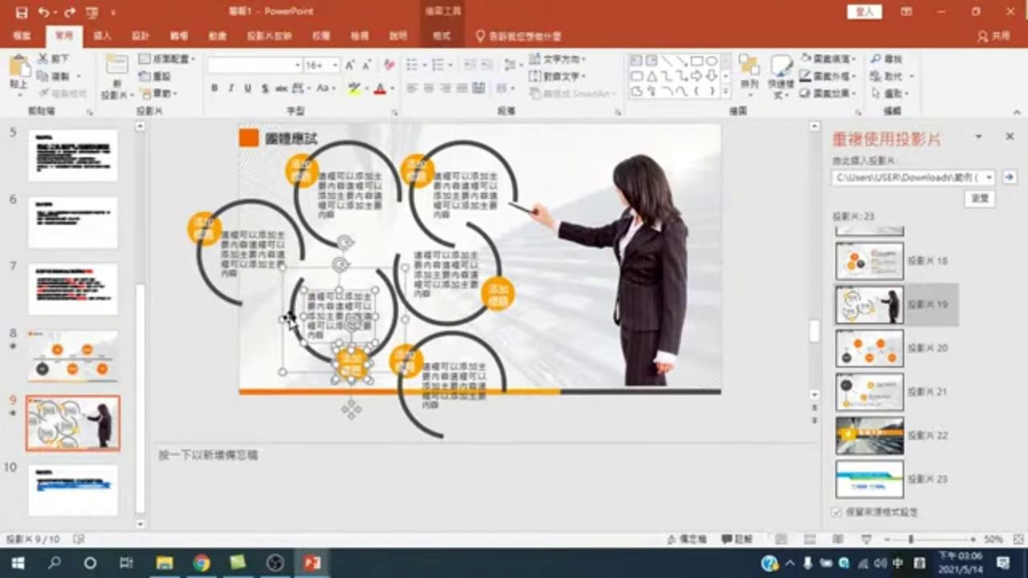
drag(292, 306, 261, 314)
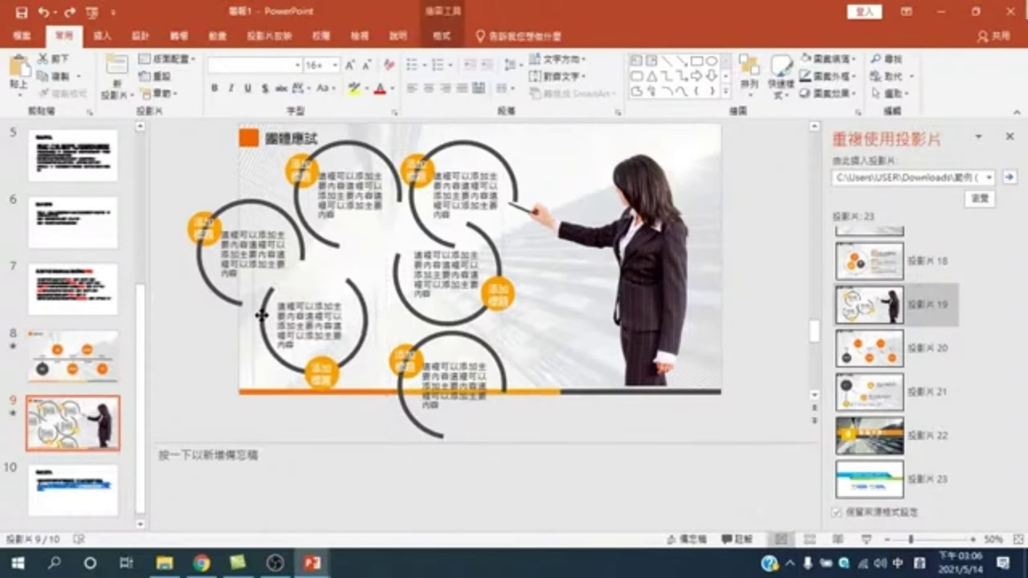
drag(486, 346, 459, 355)
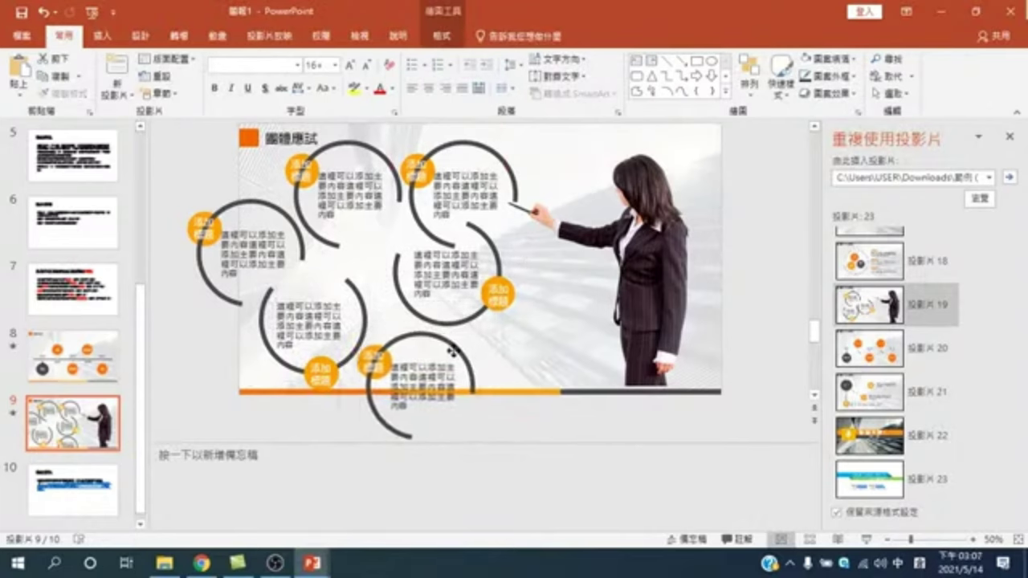
click(538, 438)
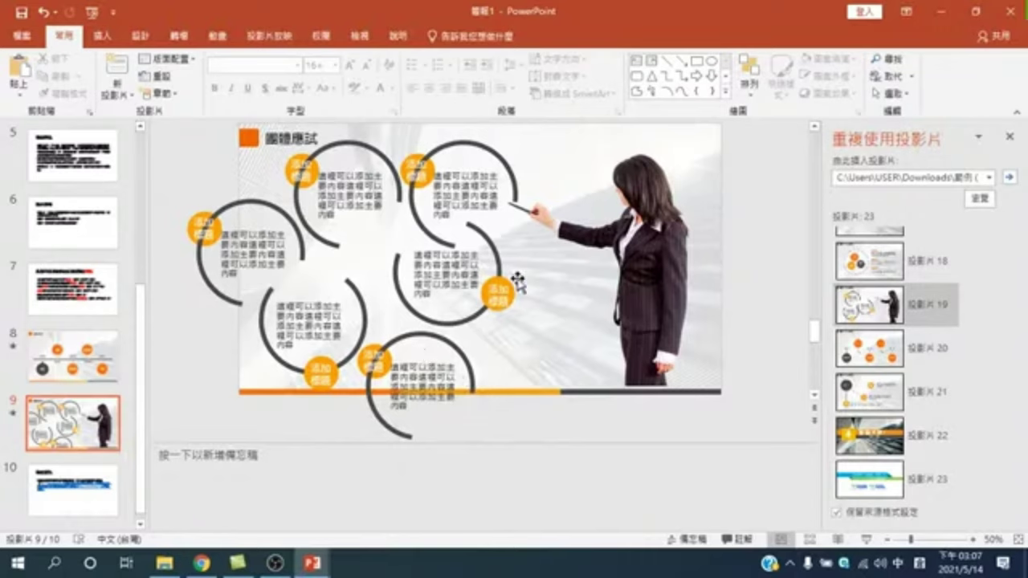
mouse_move(564, 425)
mouse_down()
mouse_move(405, 187)
mouse_move(374, 188)
mouse_up()
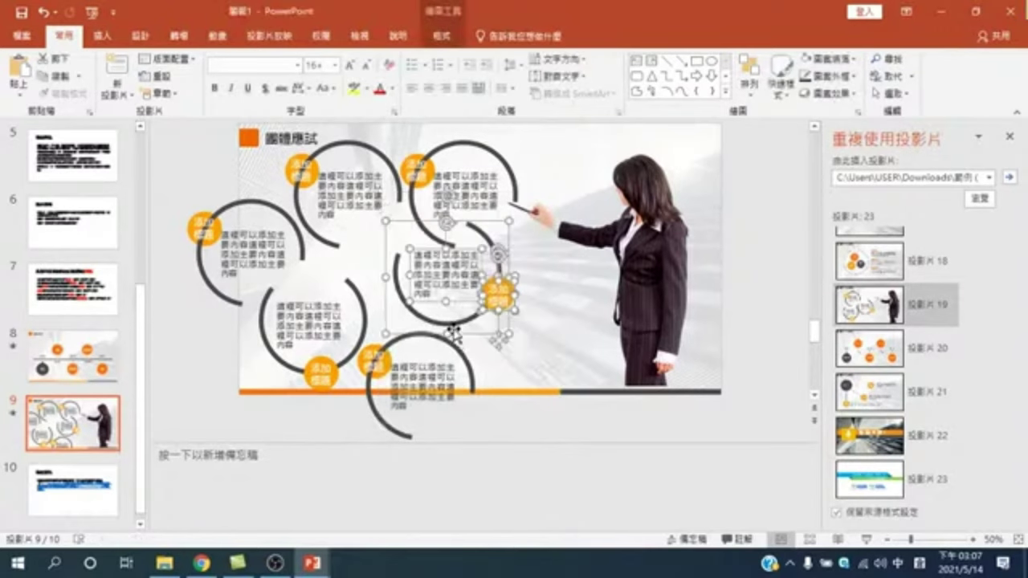
mouse_move(454, 331)
mouse_down()
mouse_move(499, 327)
mouse_move(498, 341)
mouse_up()
mouse_move(470, 144)
mouse_down()
mouse_move(430, 184)
mouse_move(452, 164)
mouse_up()
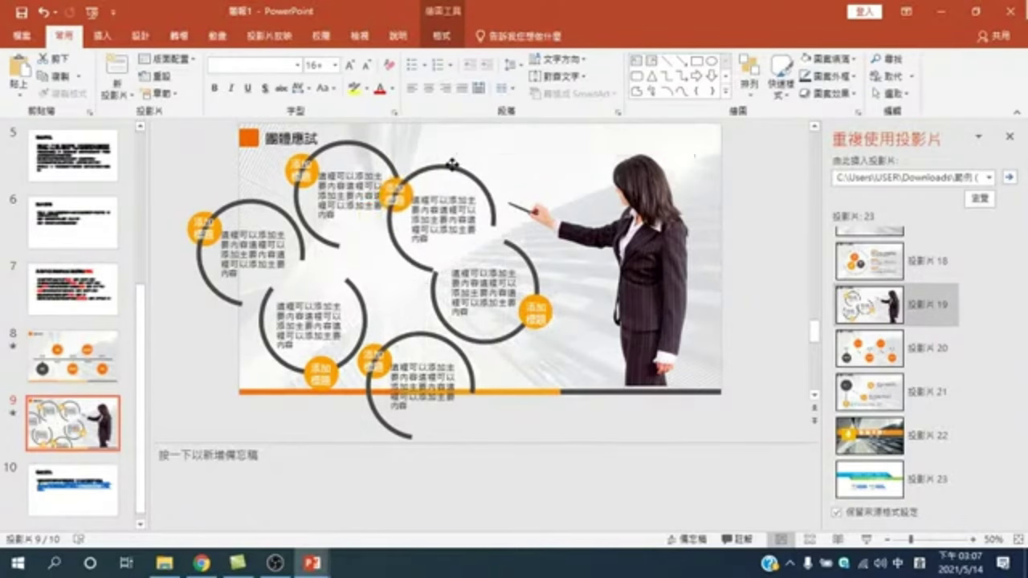
Nudge the top circle up-right, select the orange label's text, then marquee-select every circle group.
drag(452, 164, 462, 155)
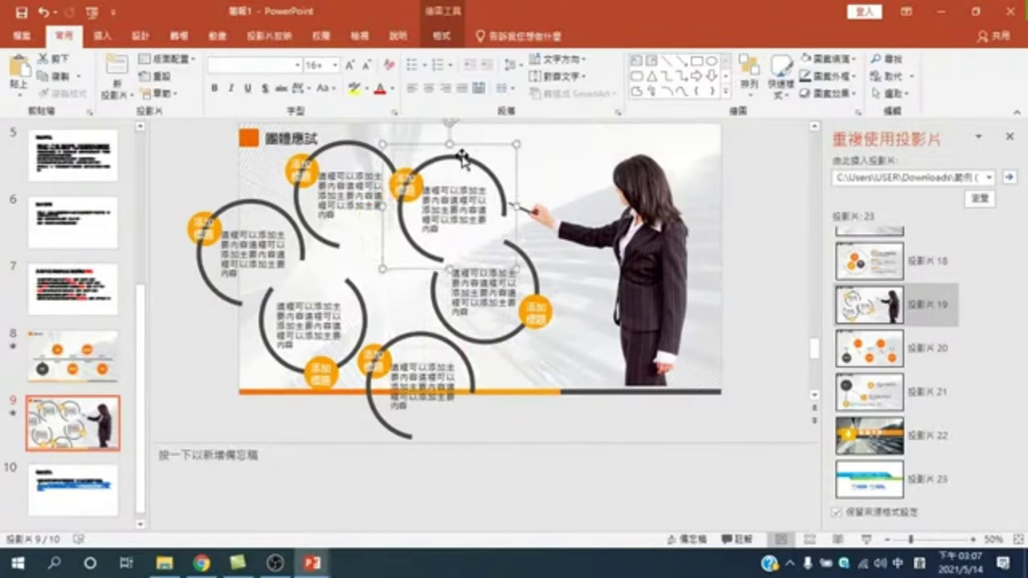
click(406, 181)
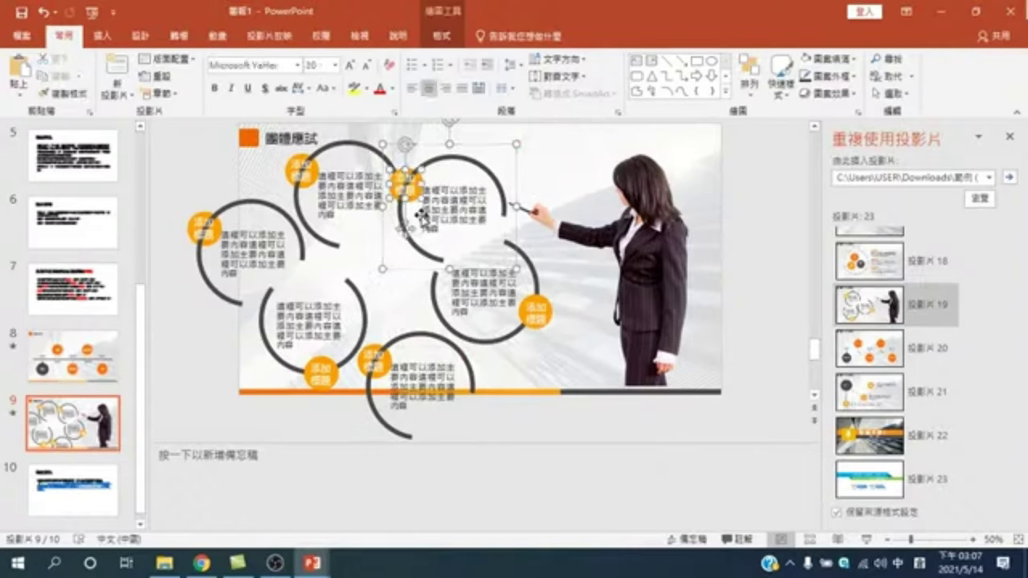
click(188, 169)
click(299, 170)
click(299, 169)
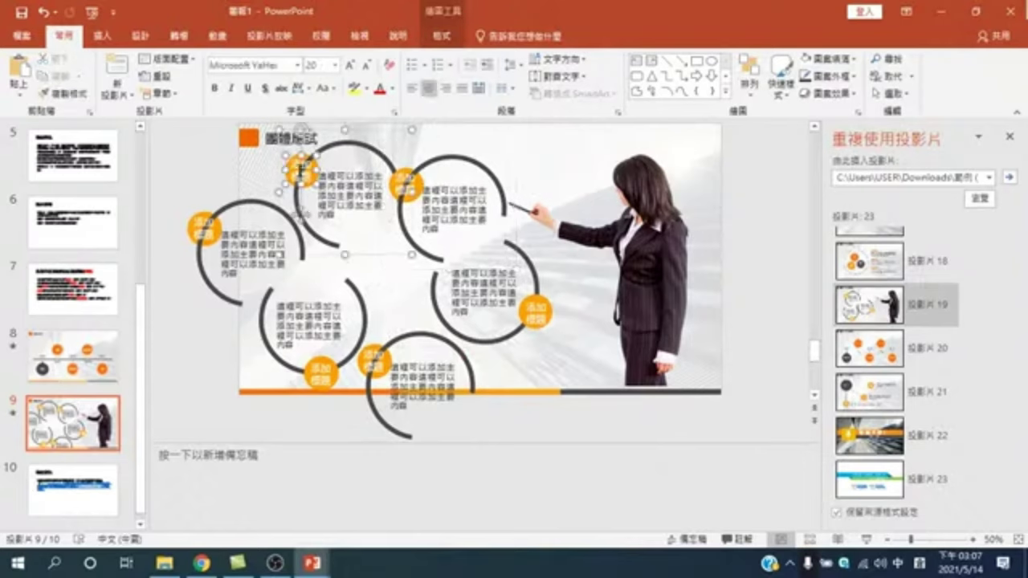
double_click(300, 170)
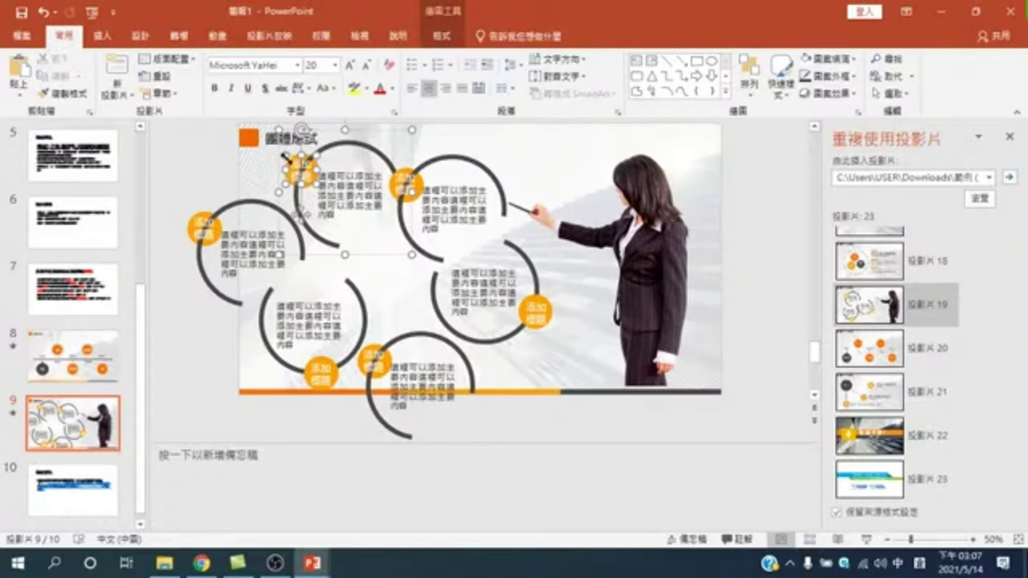
double_click(295, 165)
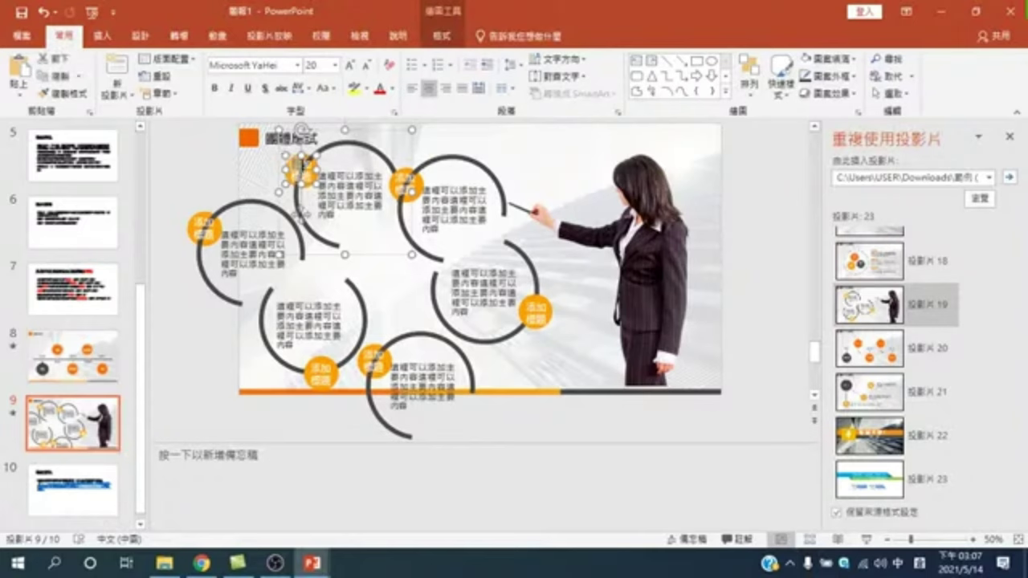
drag(299, 163, 335, 178)
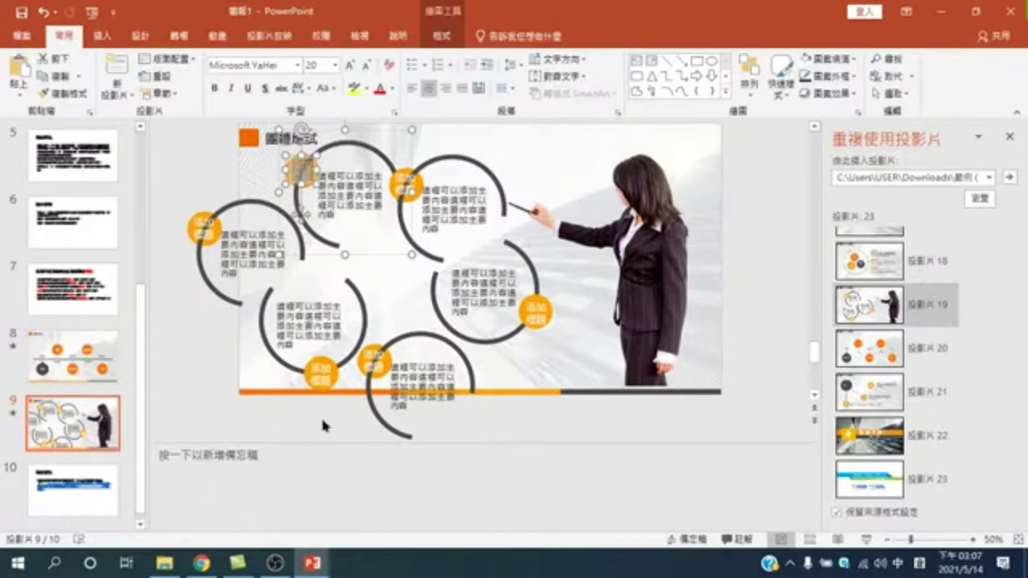
drag(212, 313, 343, 414)
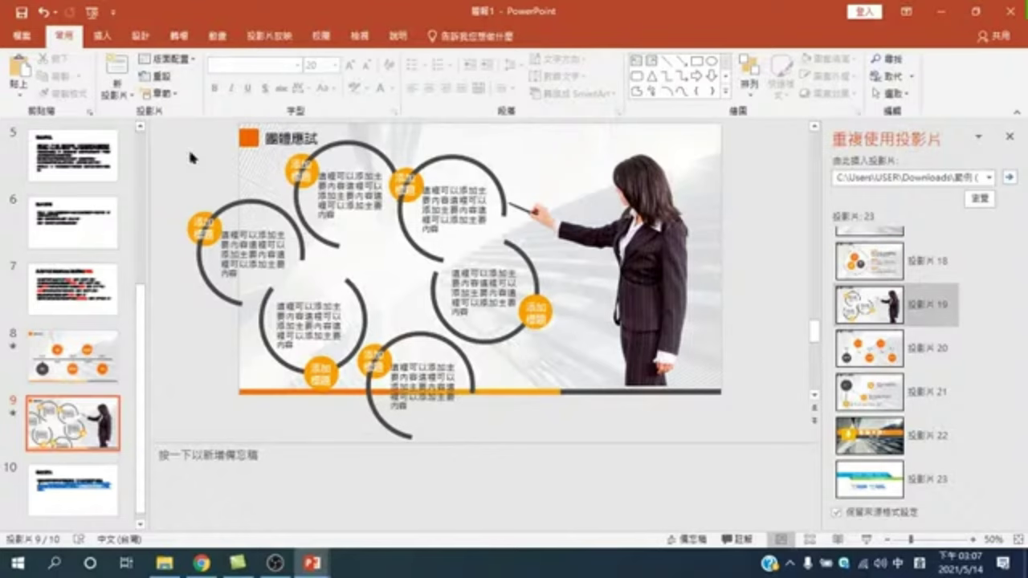
mouse_move(173, 142)
mouse_down()
mouse_move(522, 426)
mouse_move(560, 442)
mouse_up()
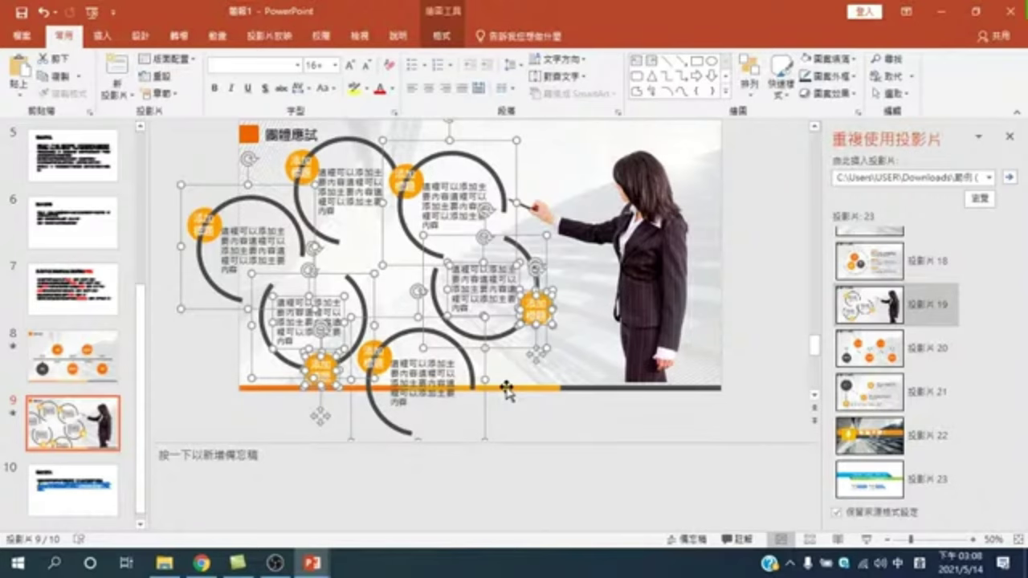
Delete all the circle groups from slide 9.
key(Delete)
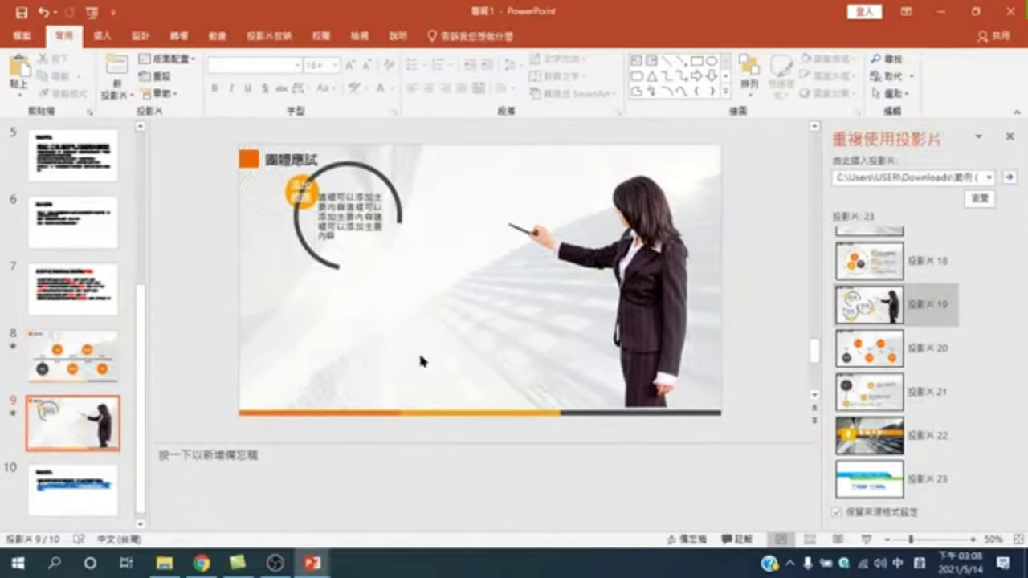
key(Tab)
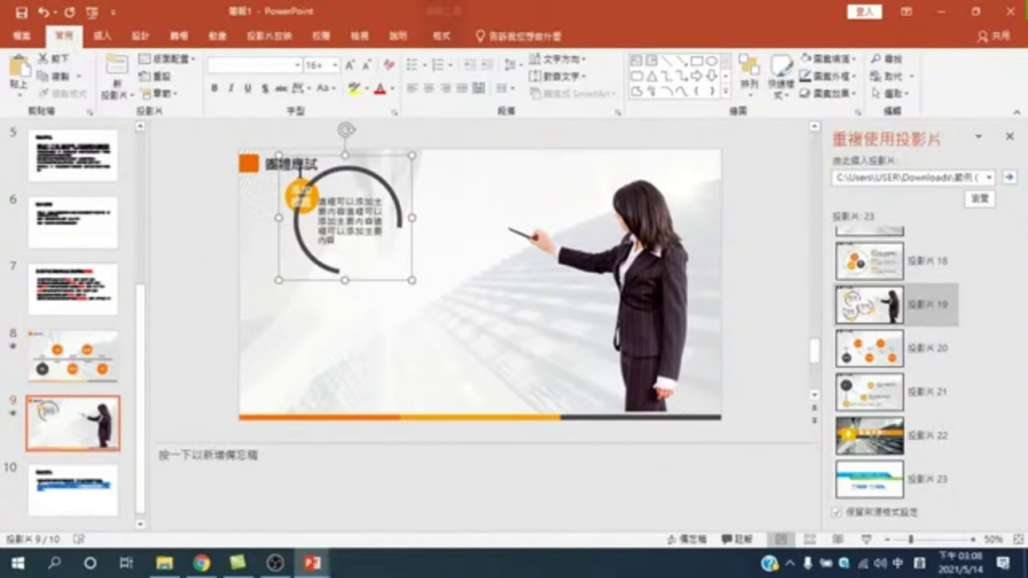
key(Delete)
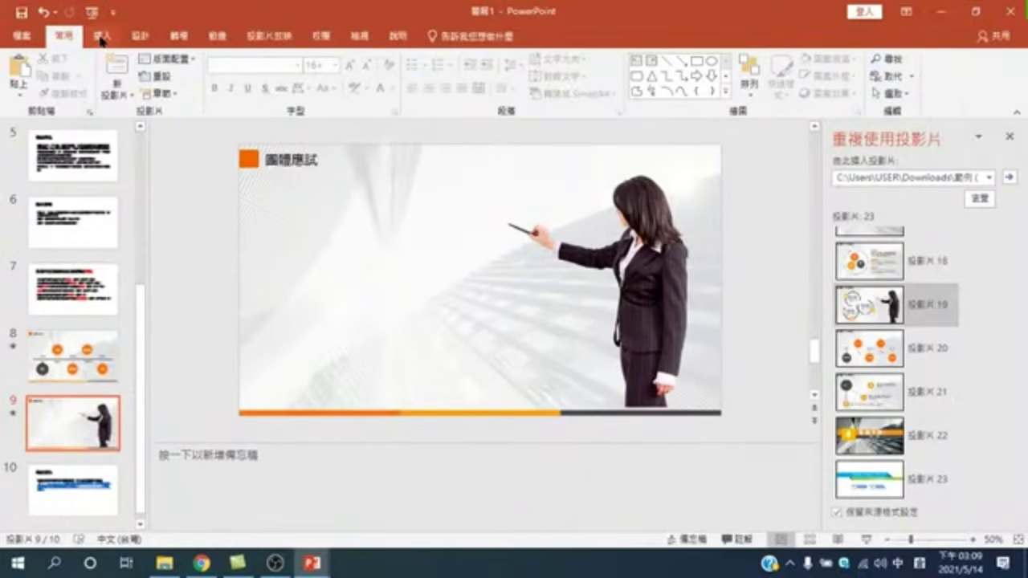
Insert a new text box below the 團體應試 title.
click(101, 37)
click(664, 81)
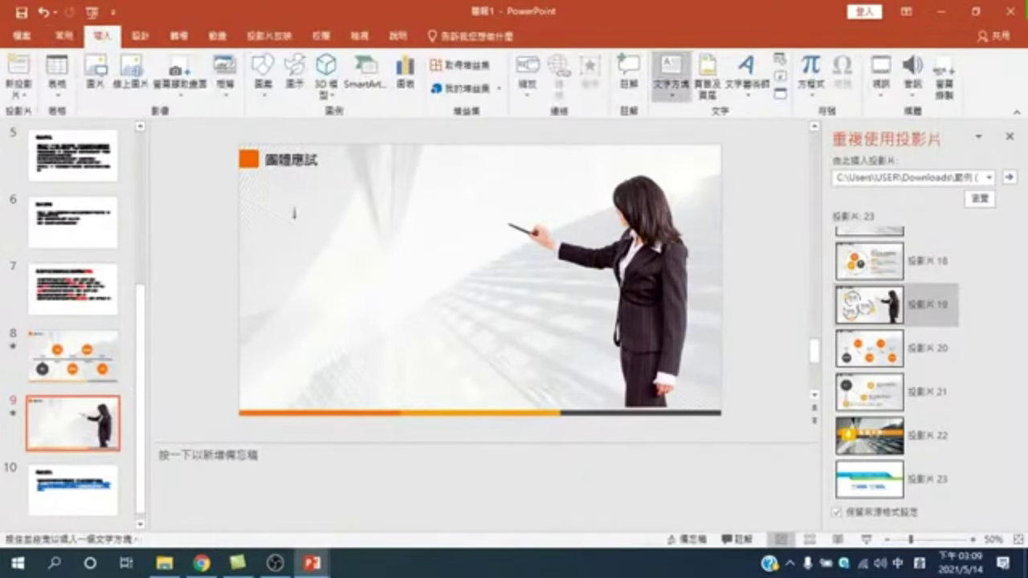
click(296, 217)
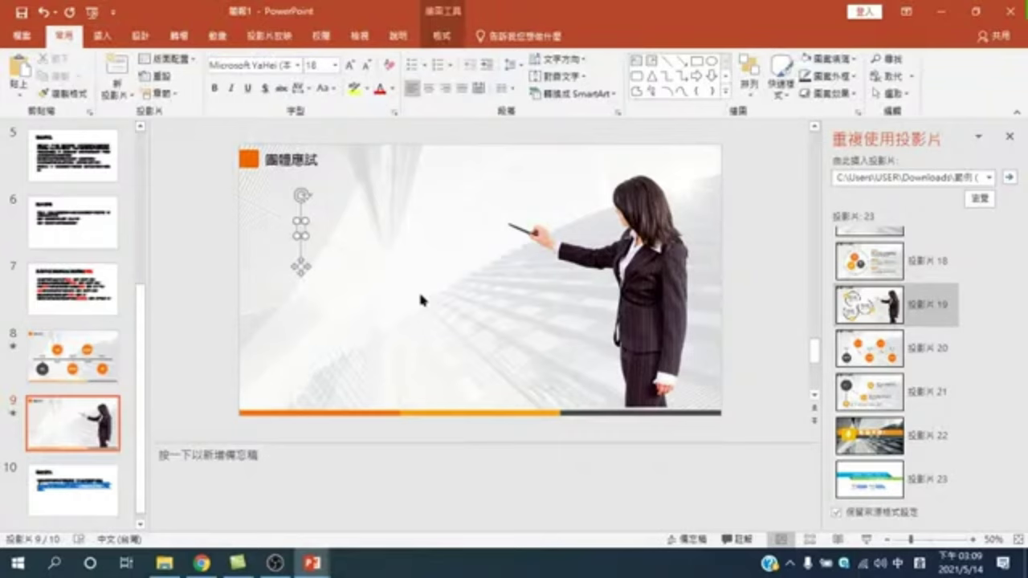
Type several short Chinese lines into the text box using the Chinese IME.
text(tc)
key(Escape)
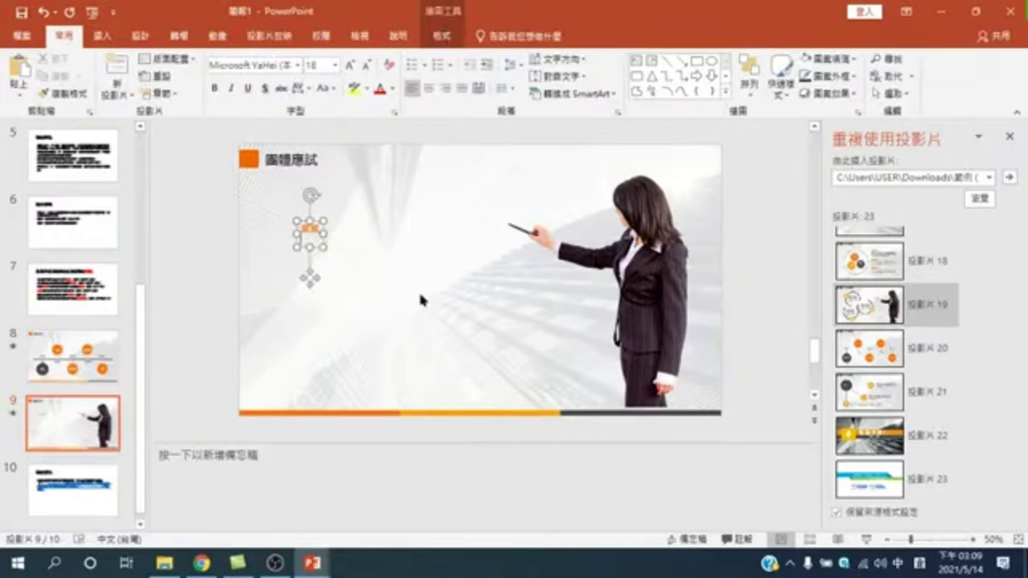
key(alt+shift)
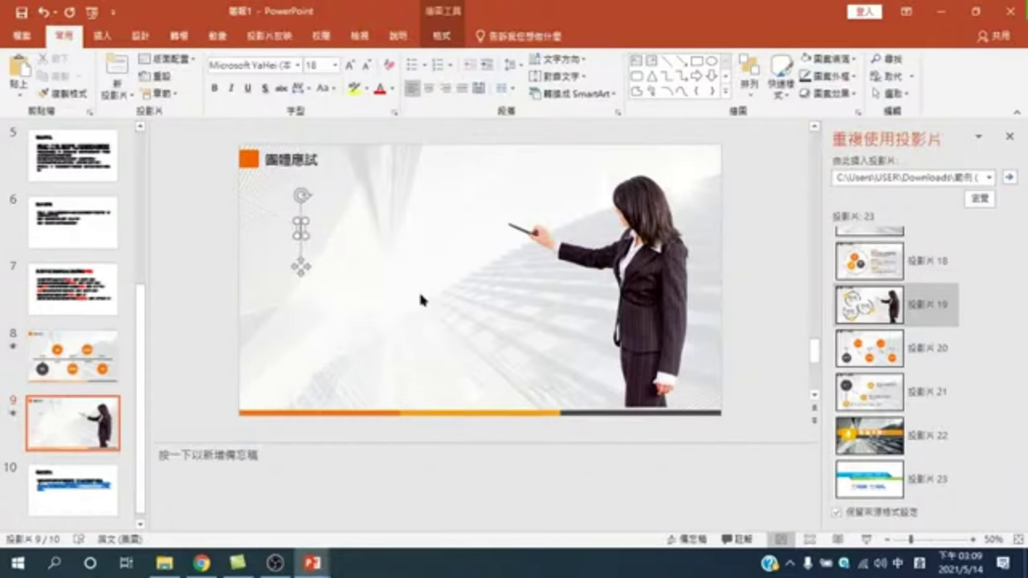
key(alt+shift)
text(u,4)
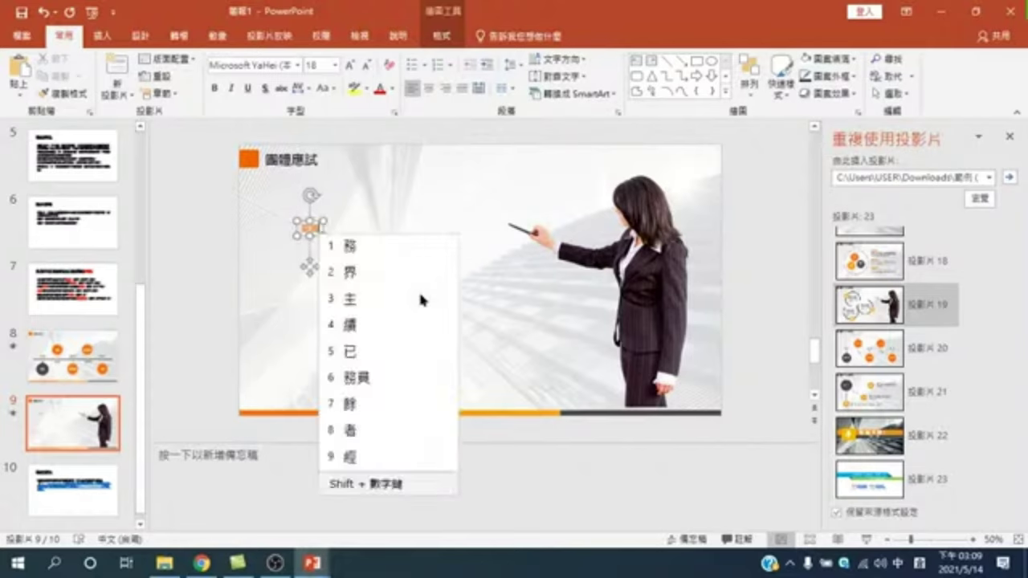
text(u4vu/6)
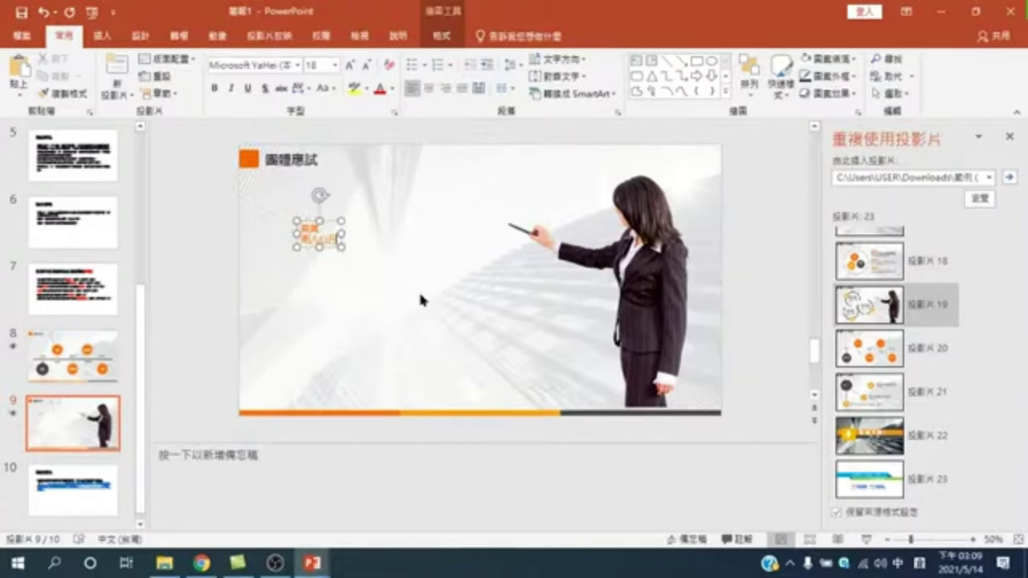
text(6)
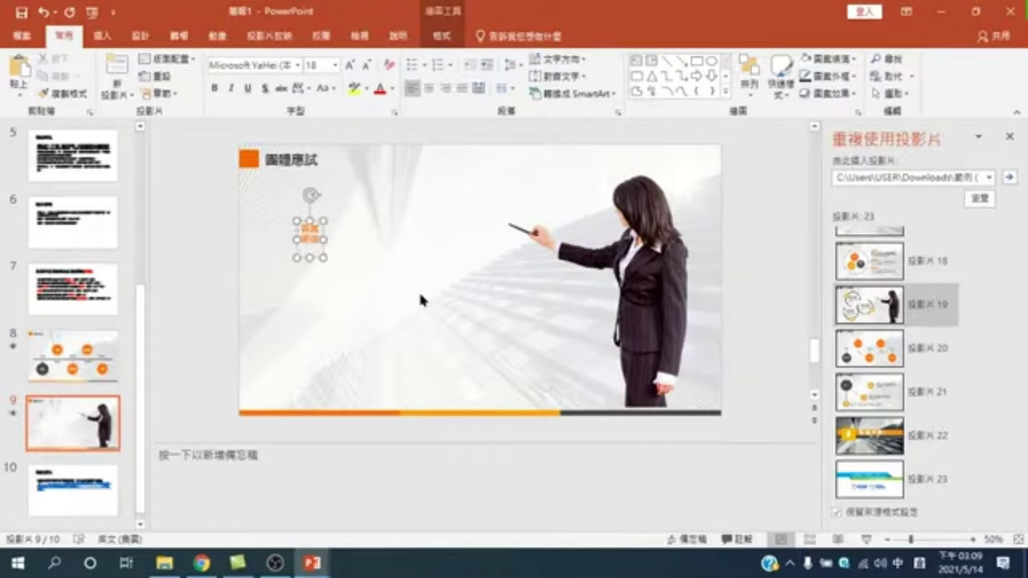
text(u4)
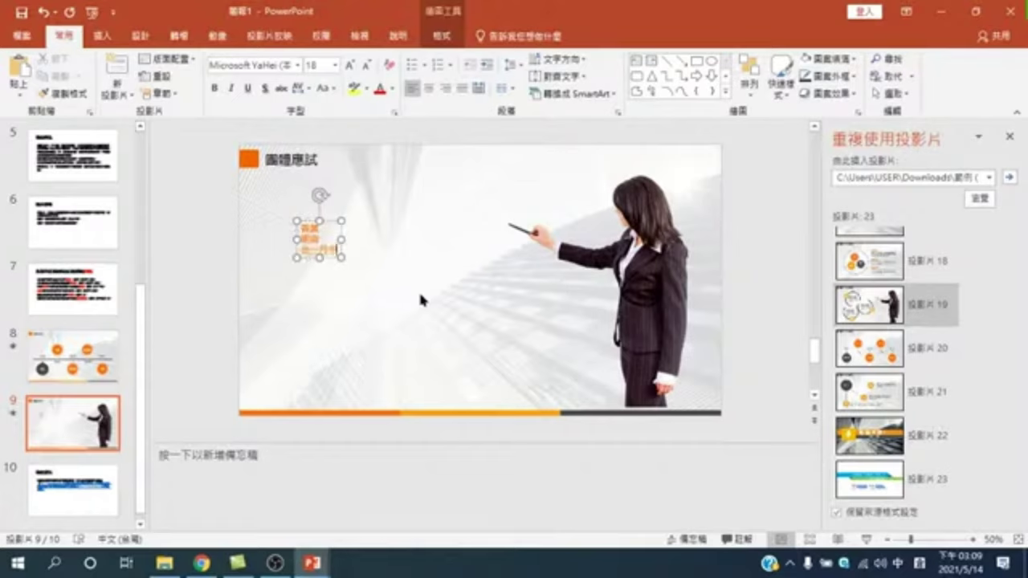
key(Down)
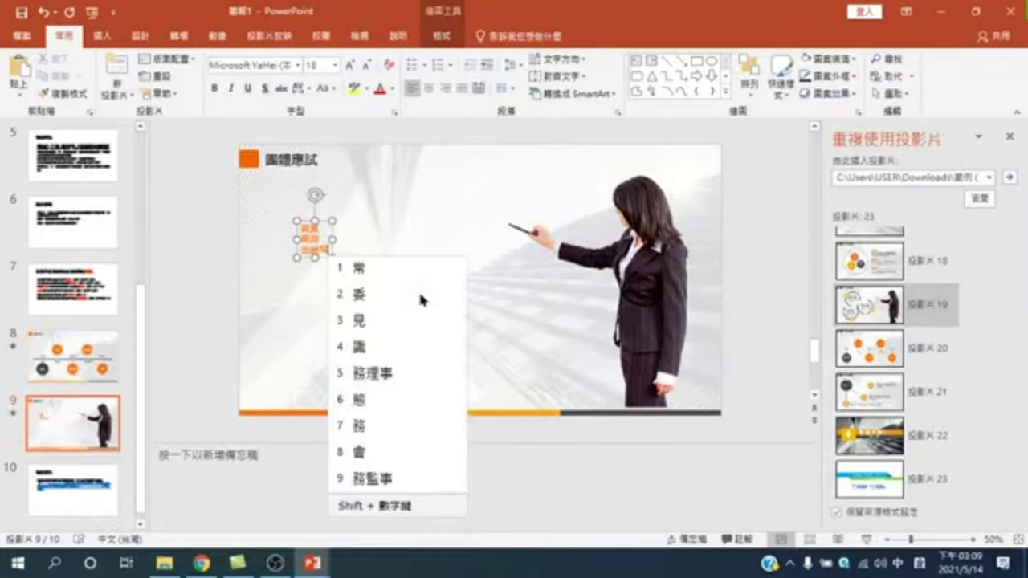
key(Return)
text(w.6)
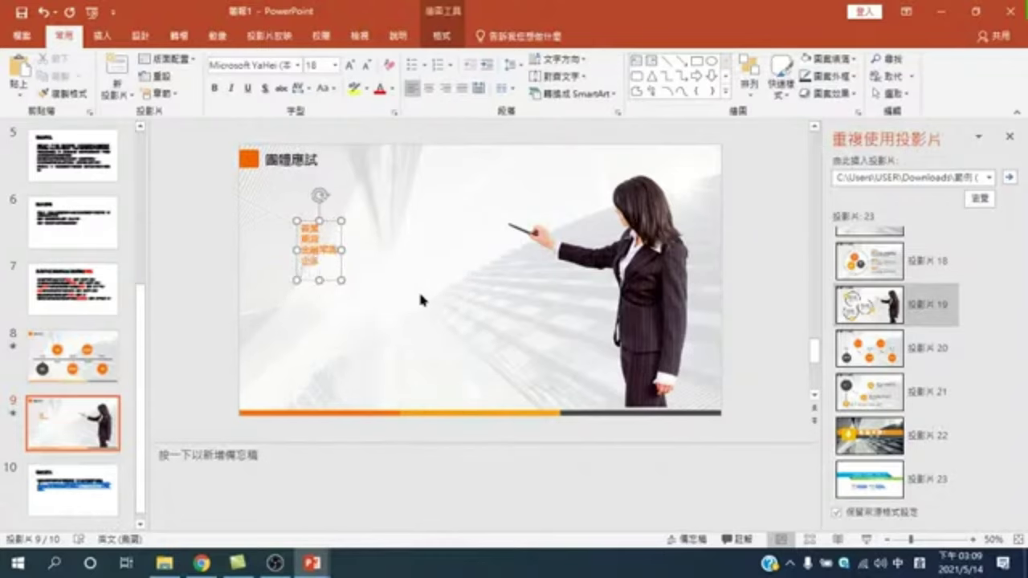
key(Down)
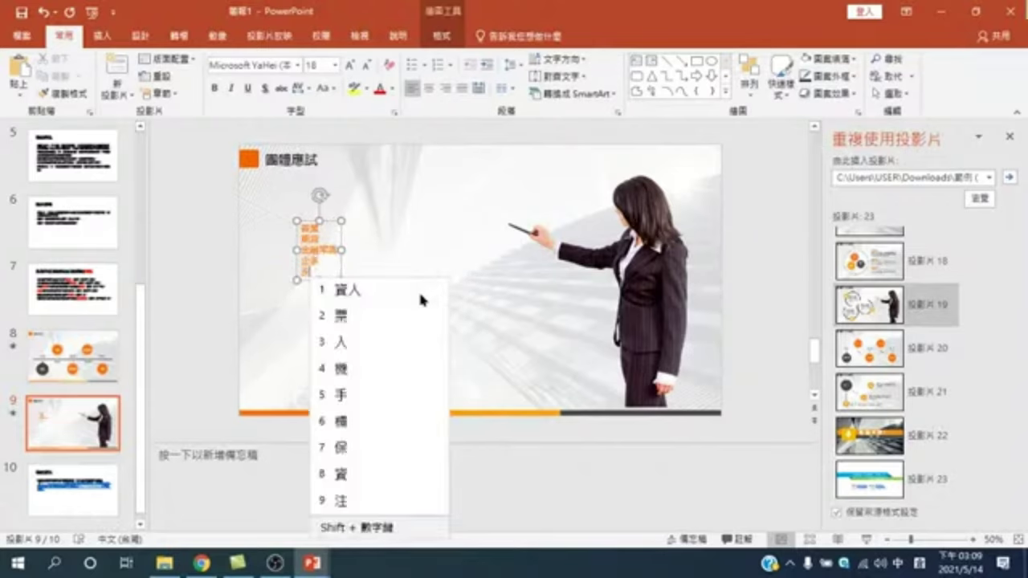
key(Return)
key(Down)
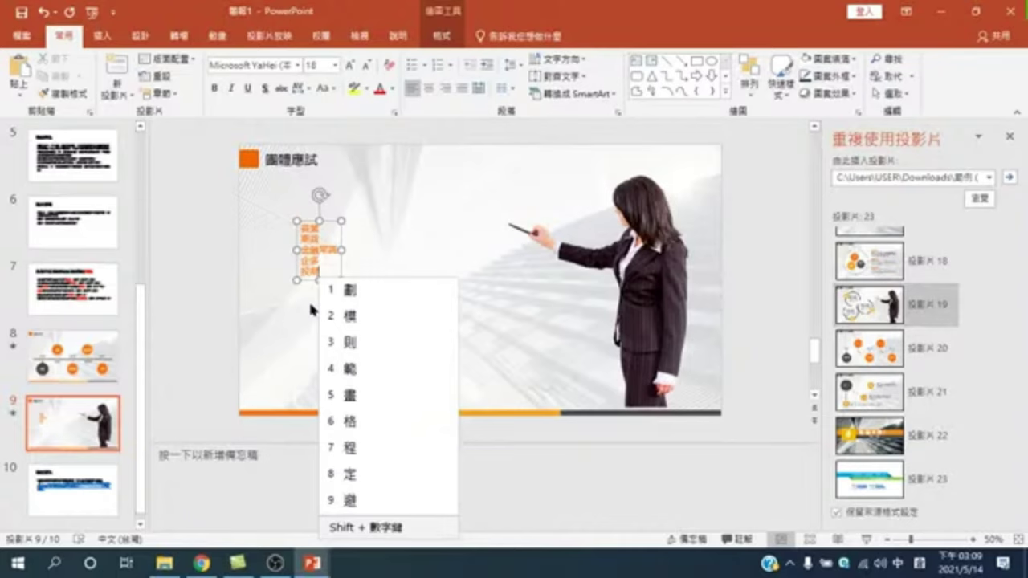
Convert slide 9's Chinese text box to SmartArt, choosing Alternating Hexagons from the List category.
right_click(320, 245)
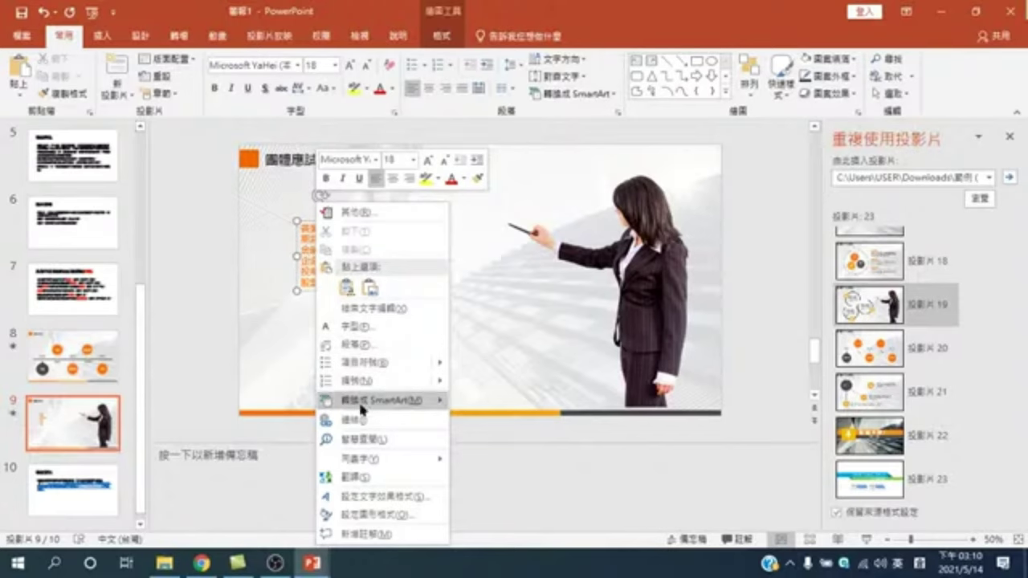
mouse_move(392, 405)
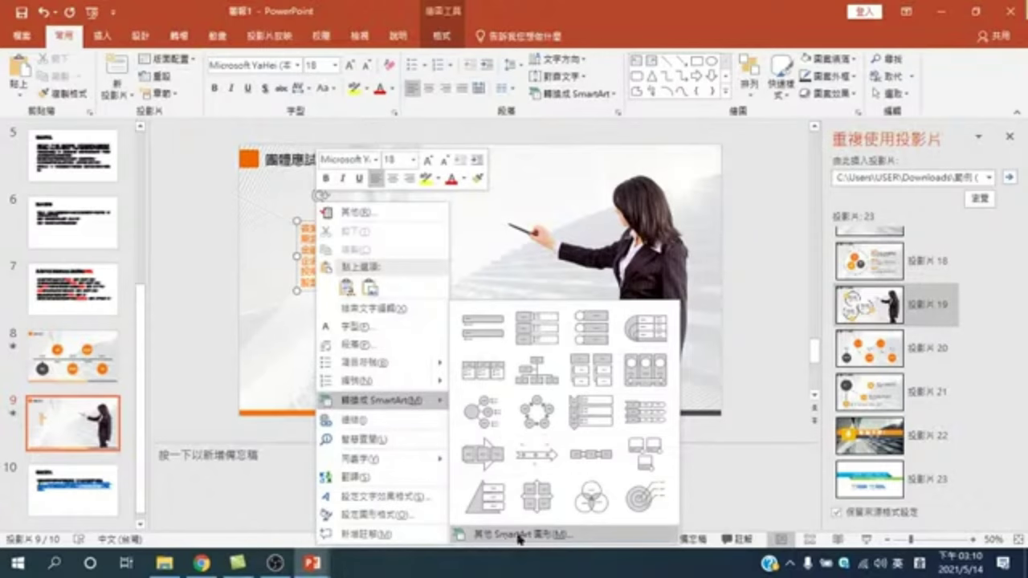
click(519, 537)
click(291, 315)
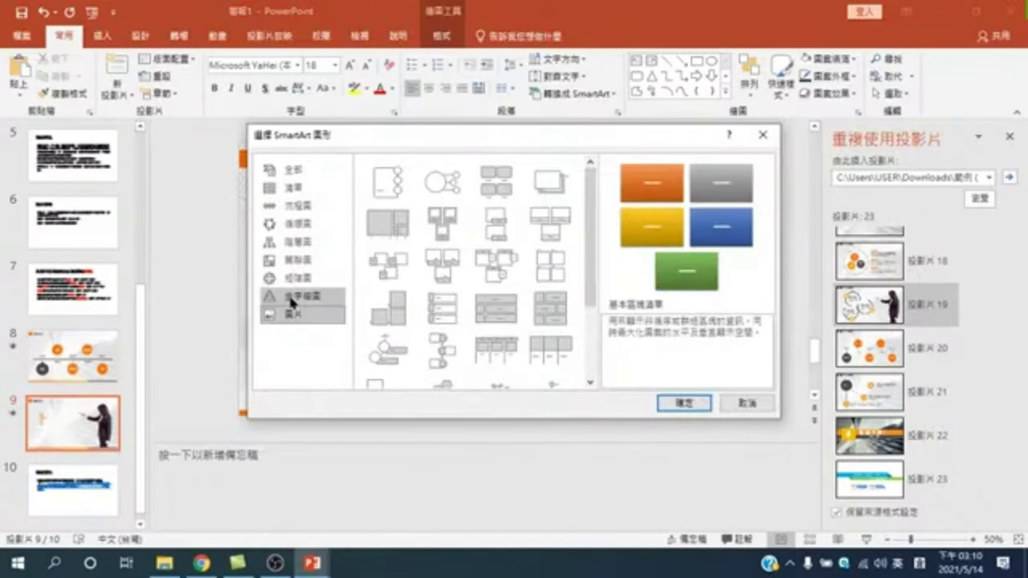
click(291, 296)
click(290, 205)
scroll(592, 274, down, 5)
scroll(592, 274, down, 3)
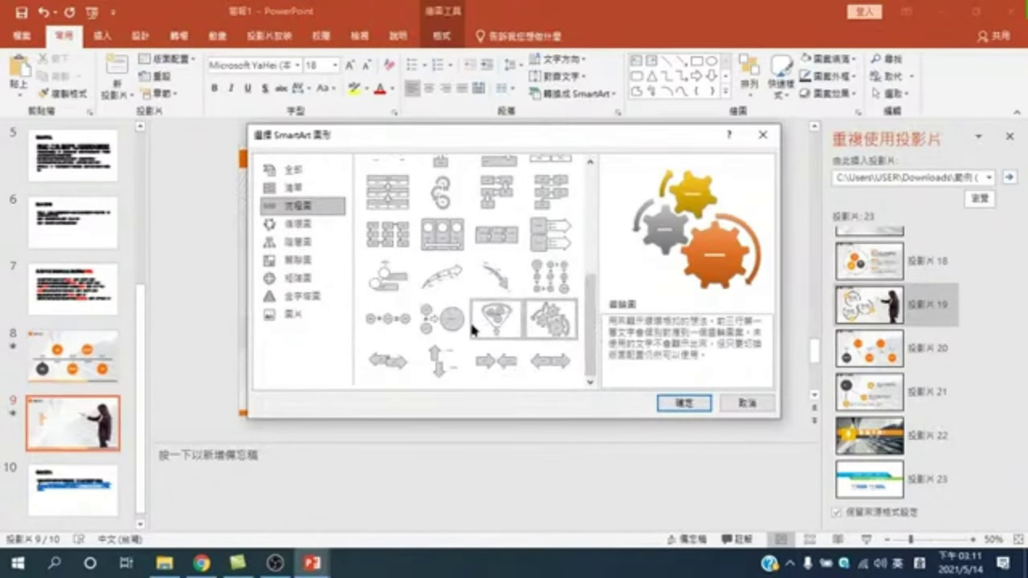
click(294, 188)
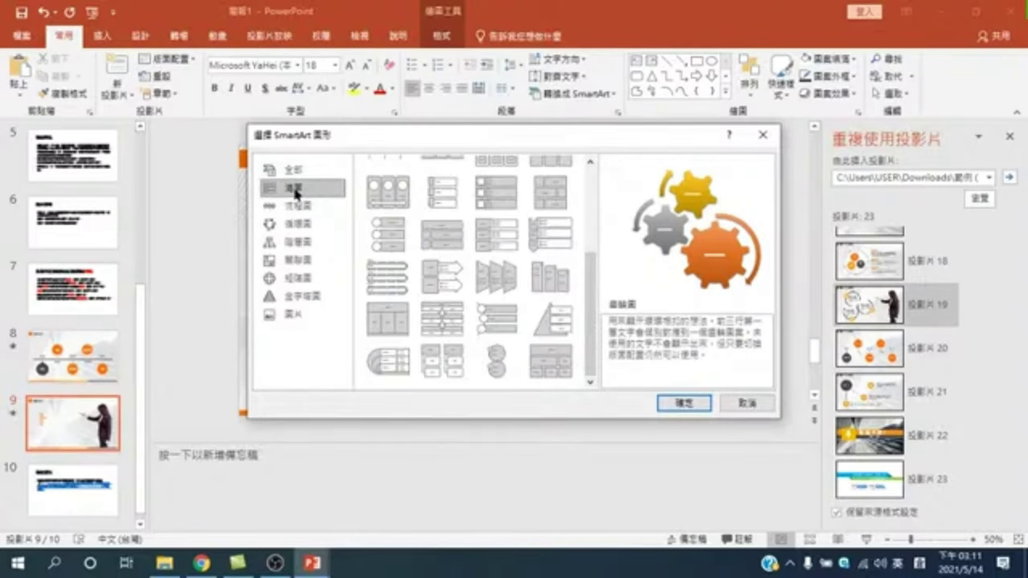
click(434, 171)
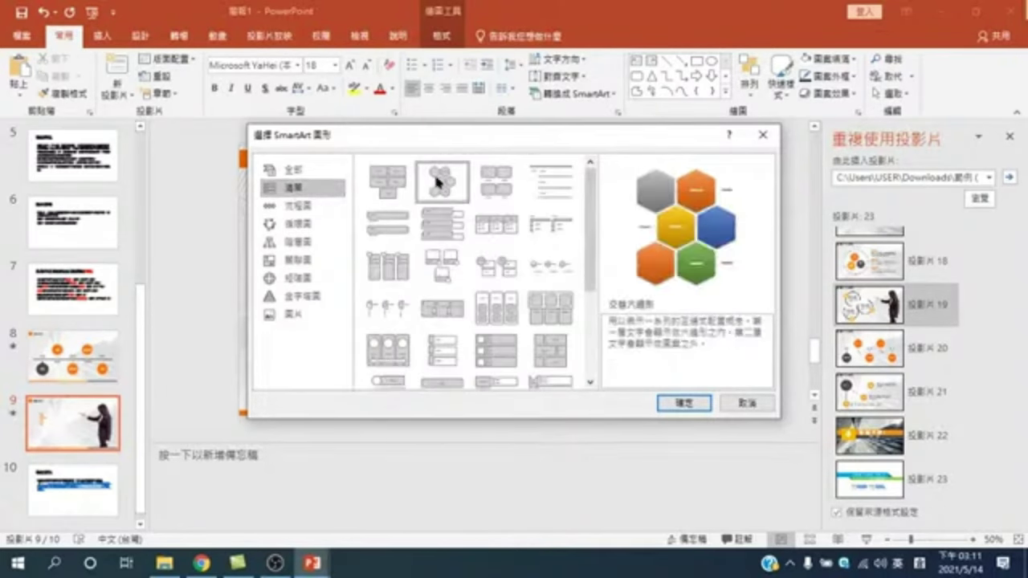
Insert the Alternating Hexagons diagram and stretch it into a tall, wider column beside the presenter.
click(684, 404)
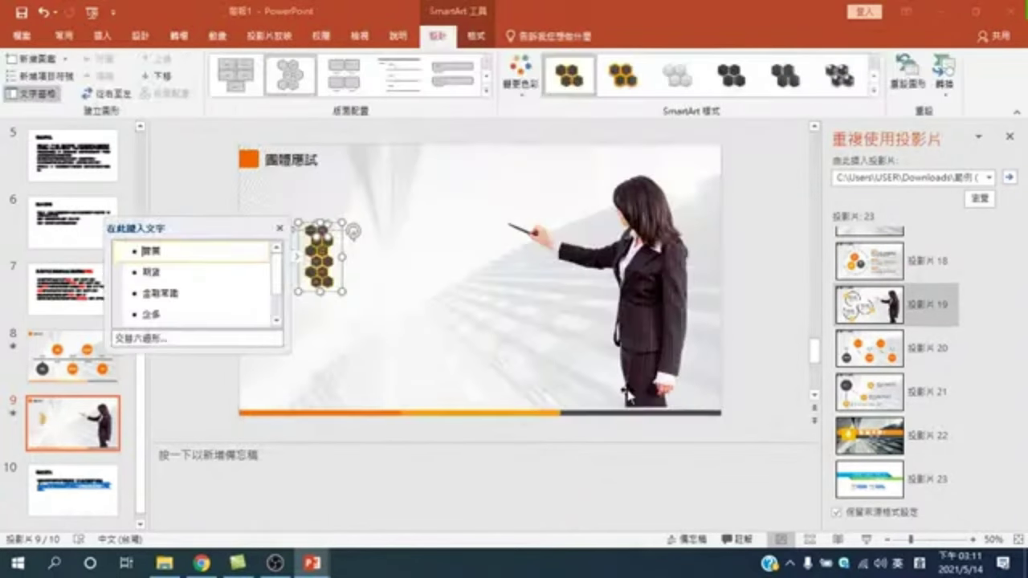
drag(342, 292, 509, 411)
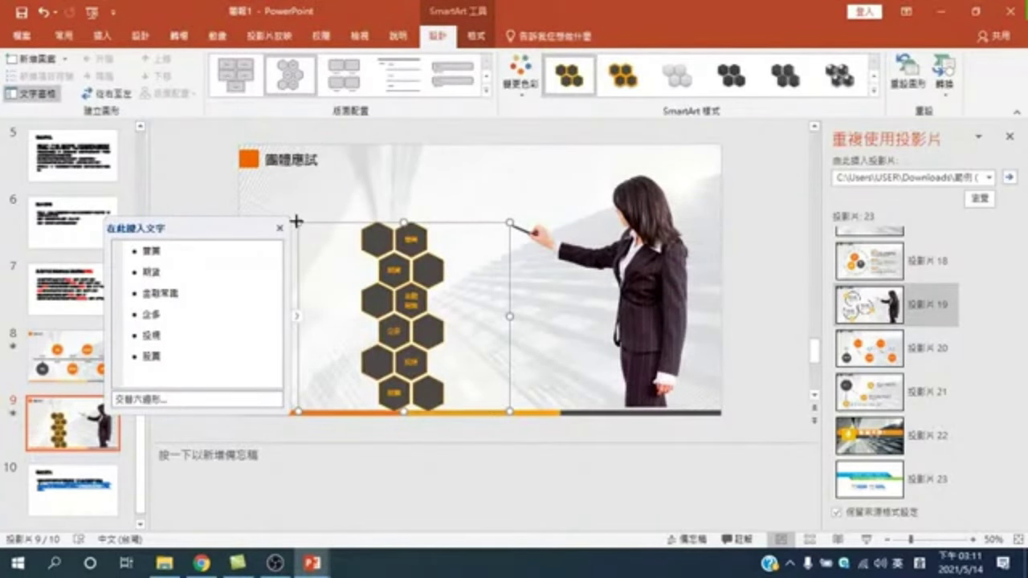
drag(297, 222, 214, 132)
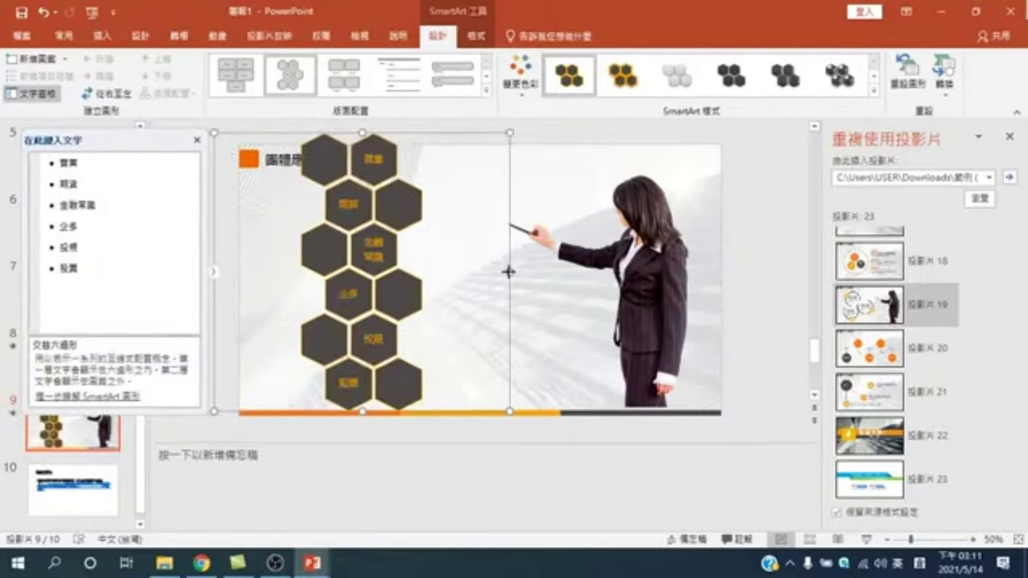
drag(509, 271, 554, 286)
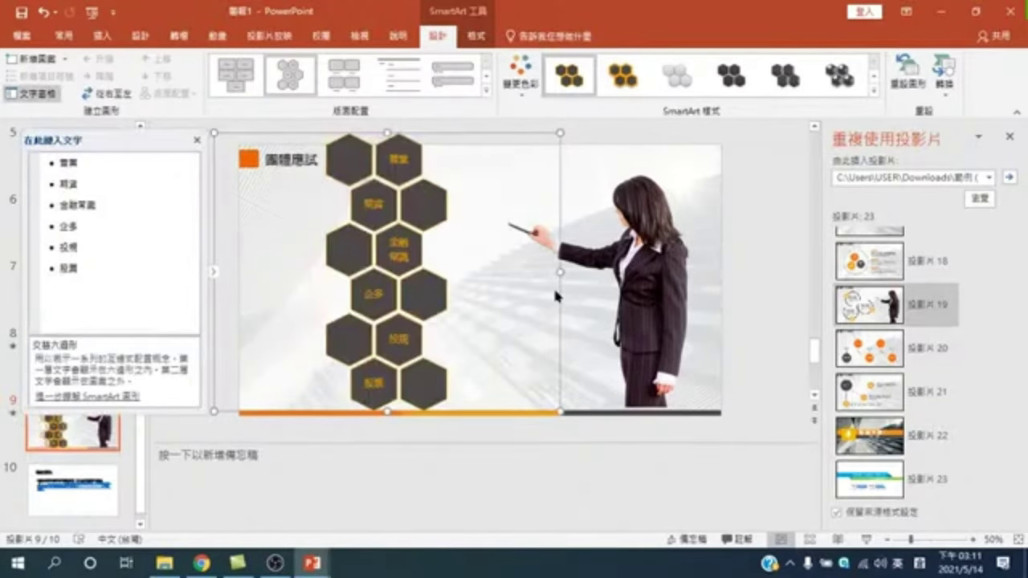
click(530, 80)
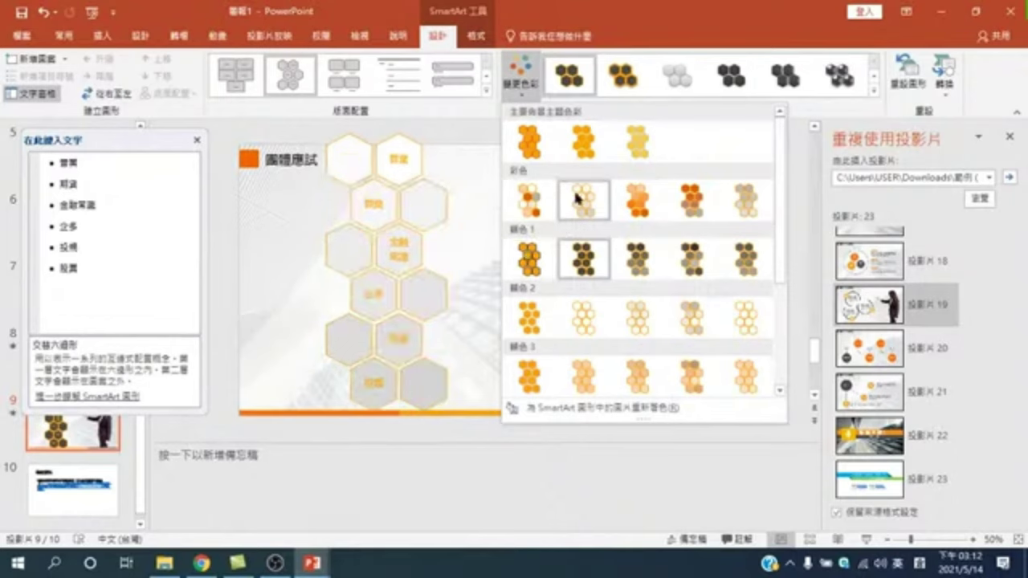
Apply the orange-and-grey Colorful scheme, re-enlarge the diagram frame, and add a shaded 3D style.
click(533, 207)
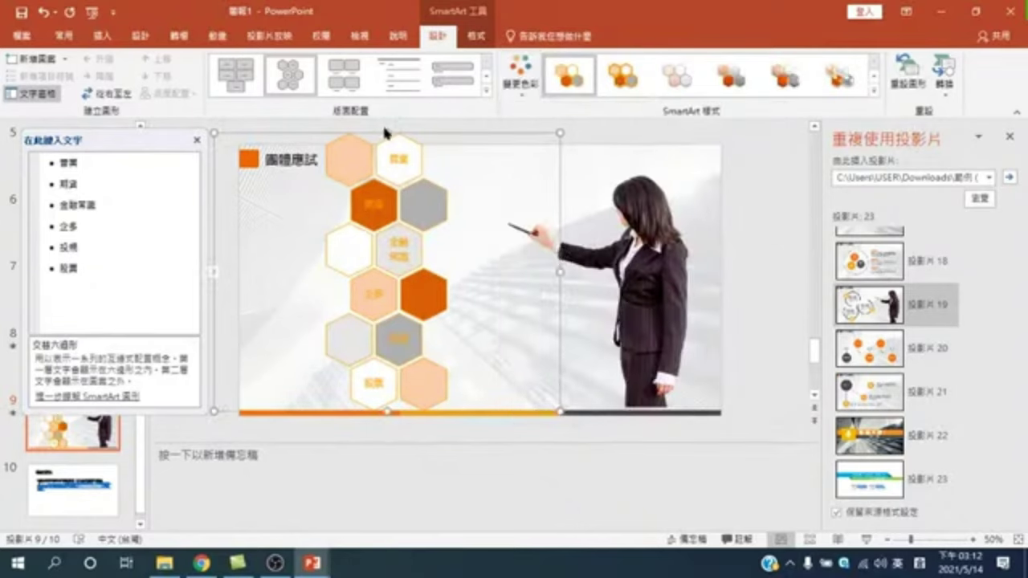
click(392, 218)
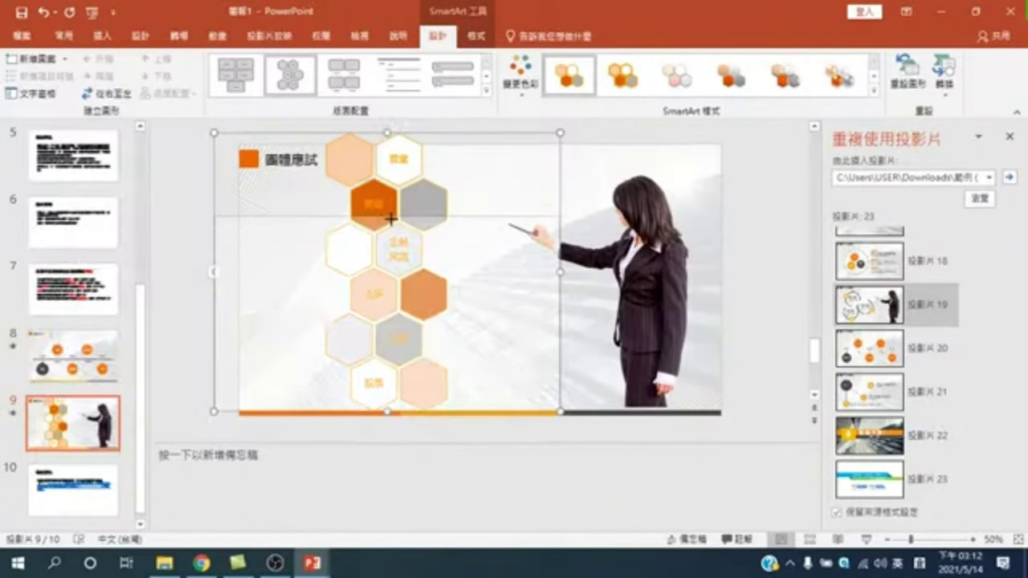
drag(391, 219, 391, 219)
drag(560, 316, 691, 315)
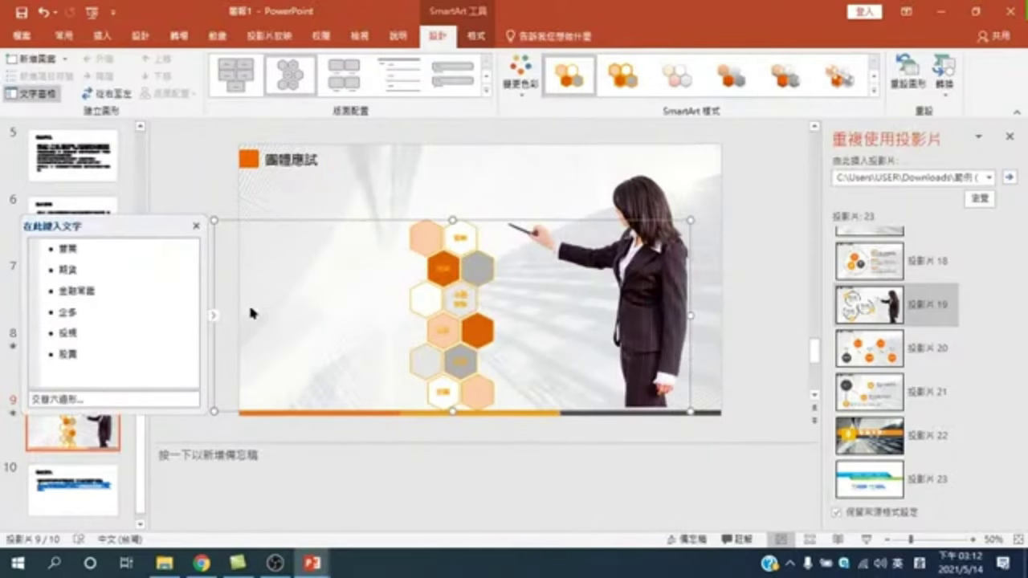
drag(213, 219, 143, 106)
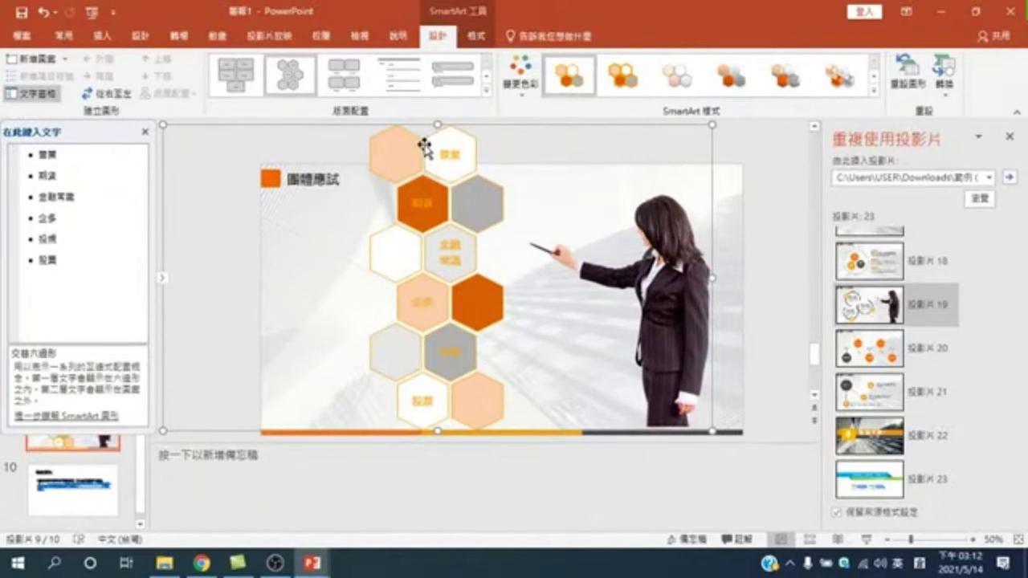
click(786, 76)
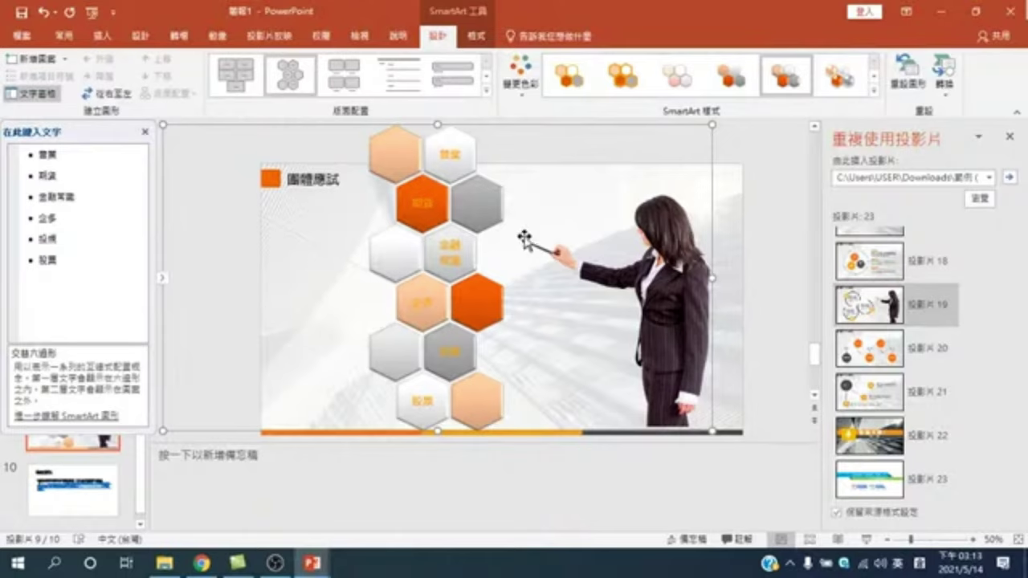
Ungroup the hexagon SmartArt twice (Group > Ungroup, then Ctrl+Shift+G) into individual shapes.
right_click(492, 130)
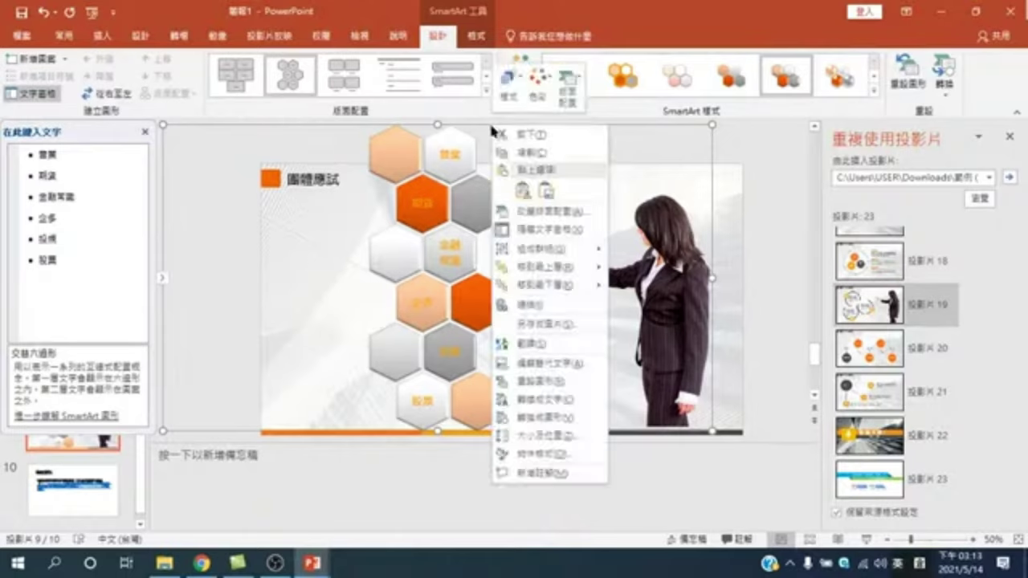
mouse_move(531, 251)
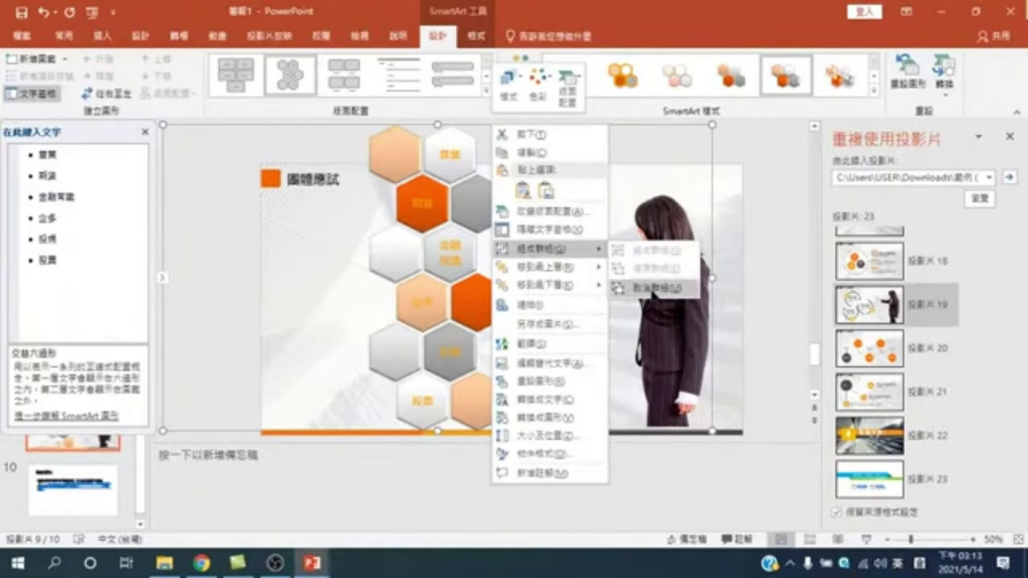
click(649, 290)
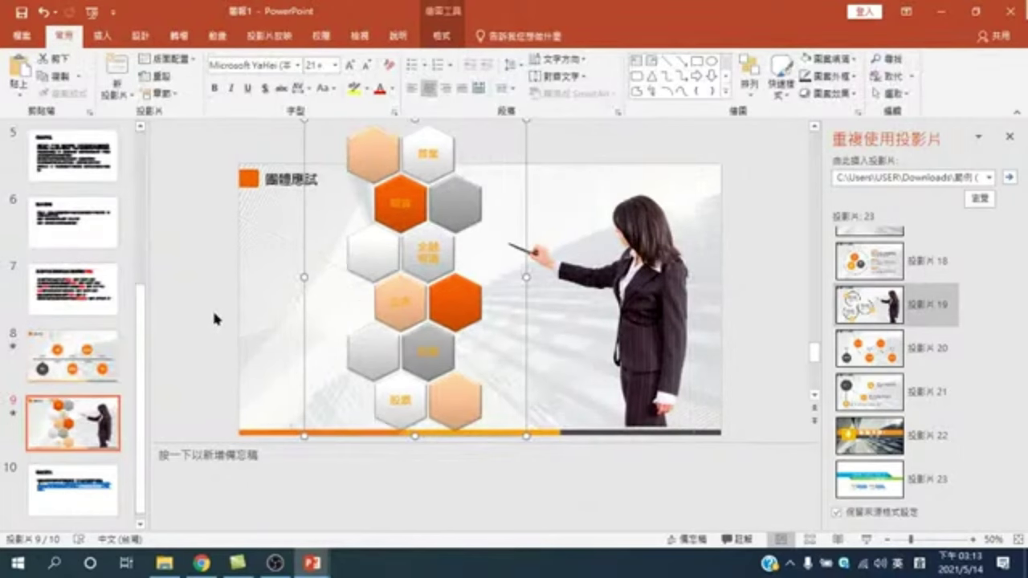
key(ctrl+shift+g)
ctrl+scroll(212, 317, down, 1)
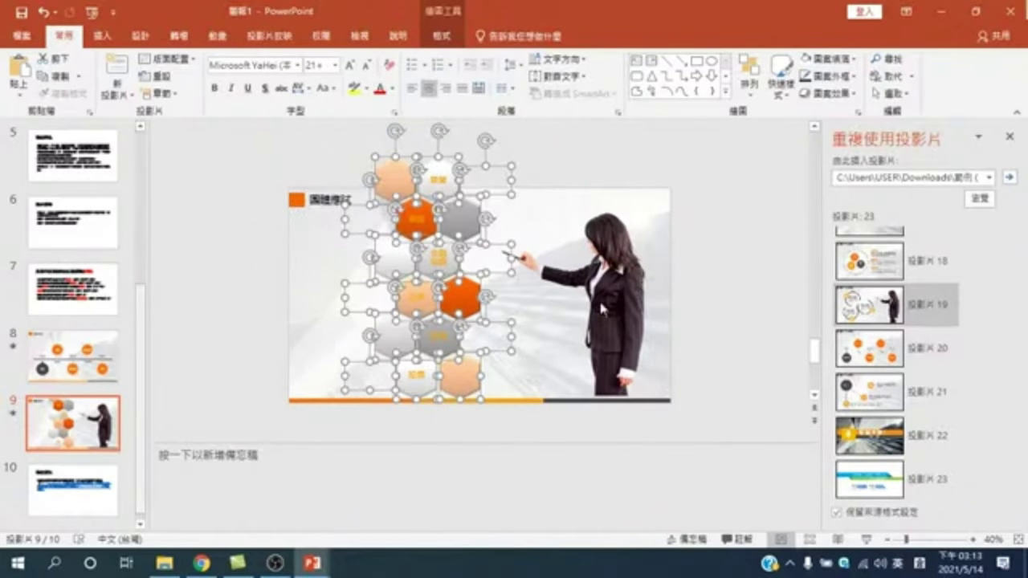
Move the 營業 hexagon down left of 期貨 and the peach hexagon to the cluster's left edge.
click(730, 185)
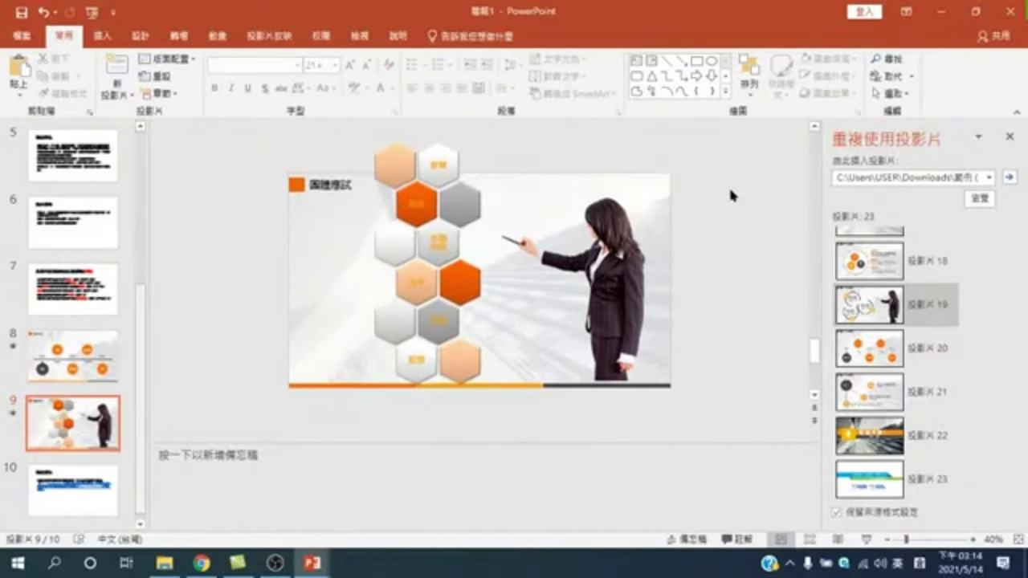
click(454, 151)
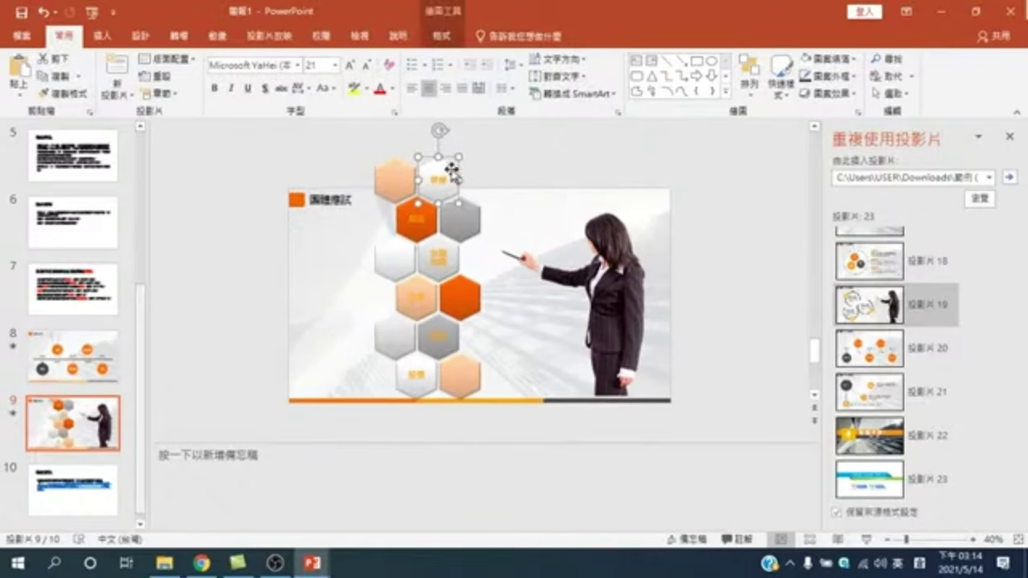
drag(452, 169, 384, 188)
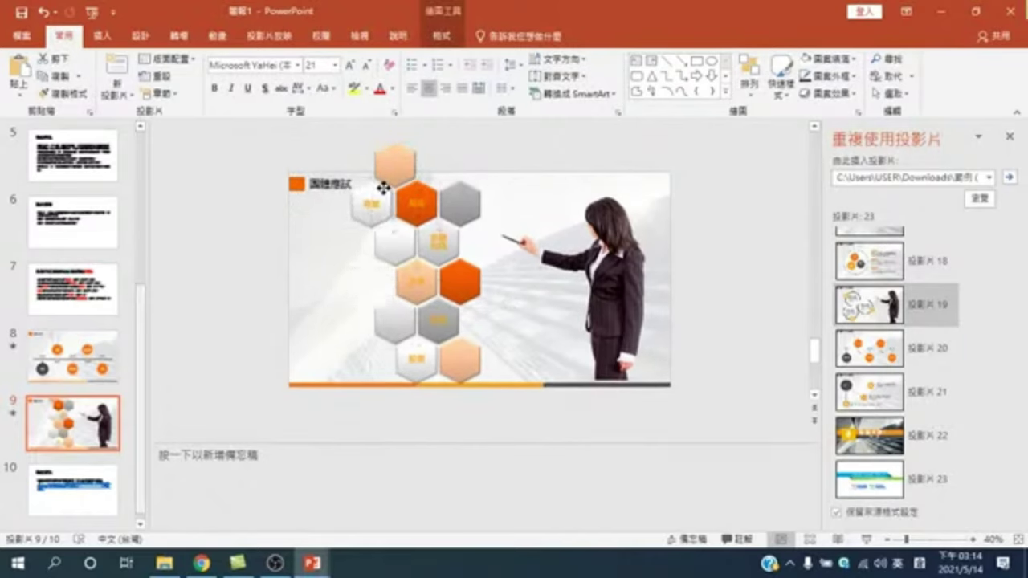
click(384, 187)
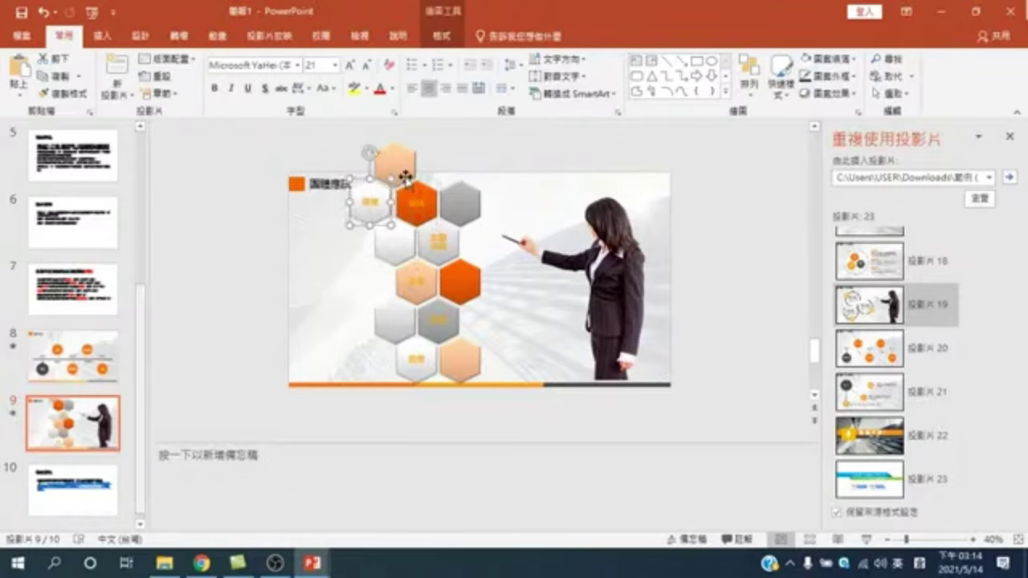
click(406, 177)
drag(403, 172, 358, 234)
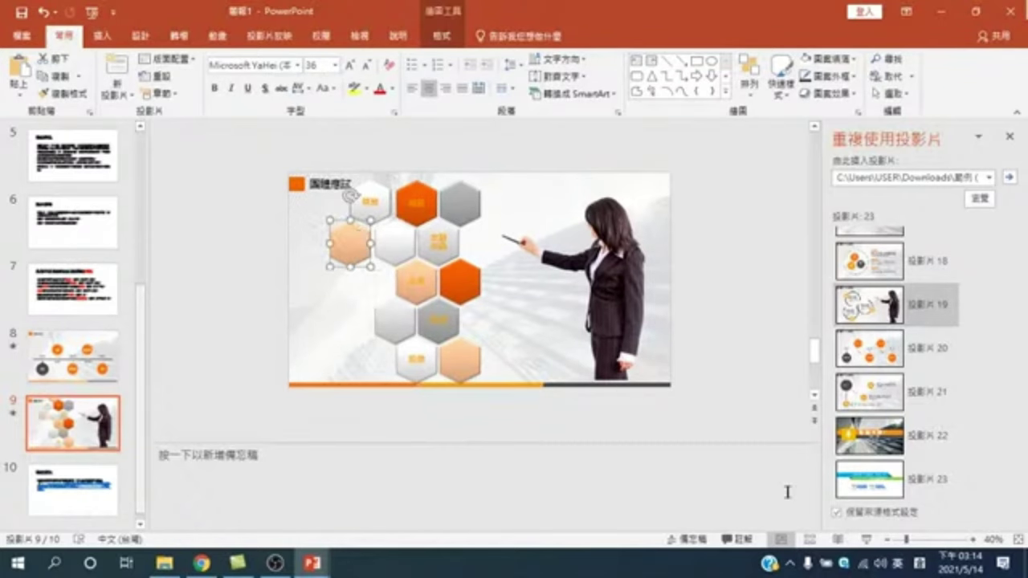
At 80% zoom, move the orange hexagon down and a white hexagon up beside 金融常識.
click(972, 540)
click(972, 540)
click(972, 540)
click(972, 539)
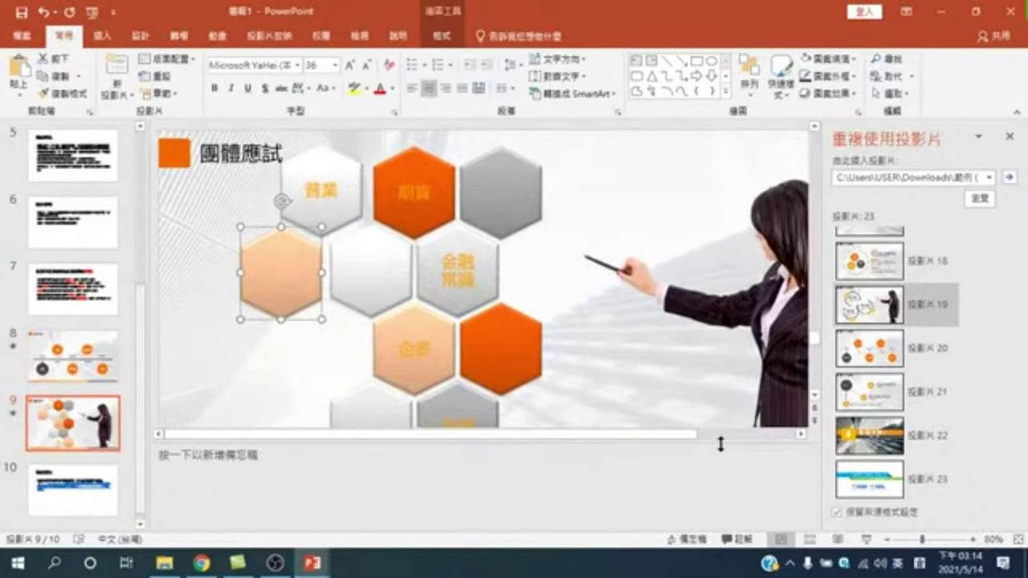
drag(720, 444, 724, 521)
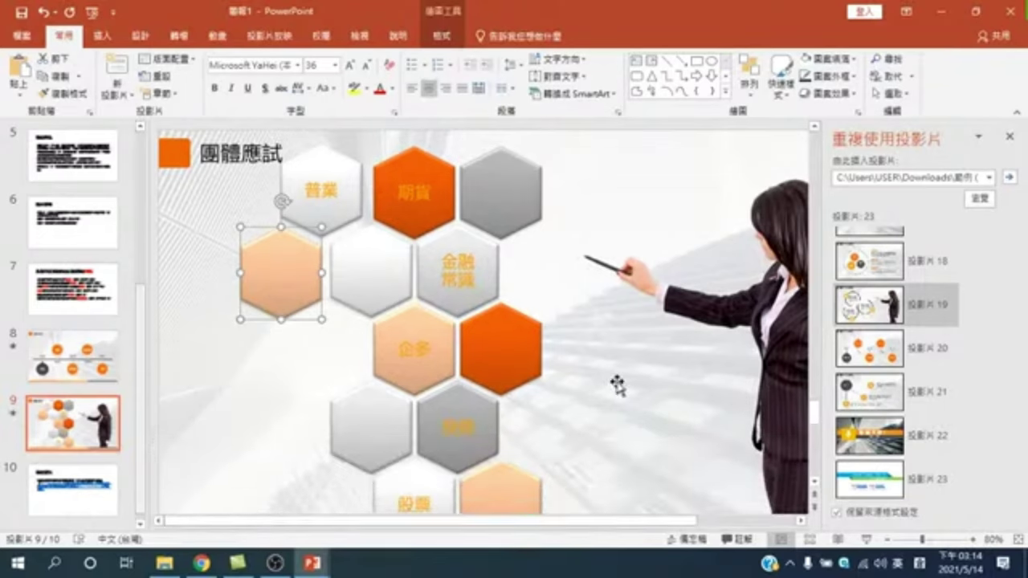
click(534, 378)
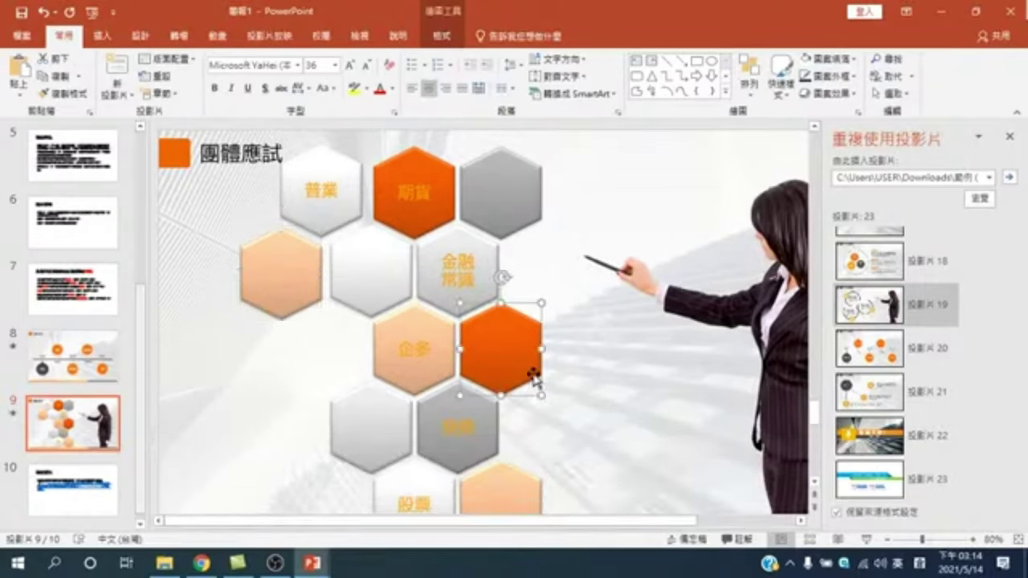
drag(535, 377, 548, 425)
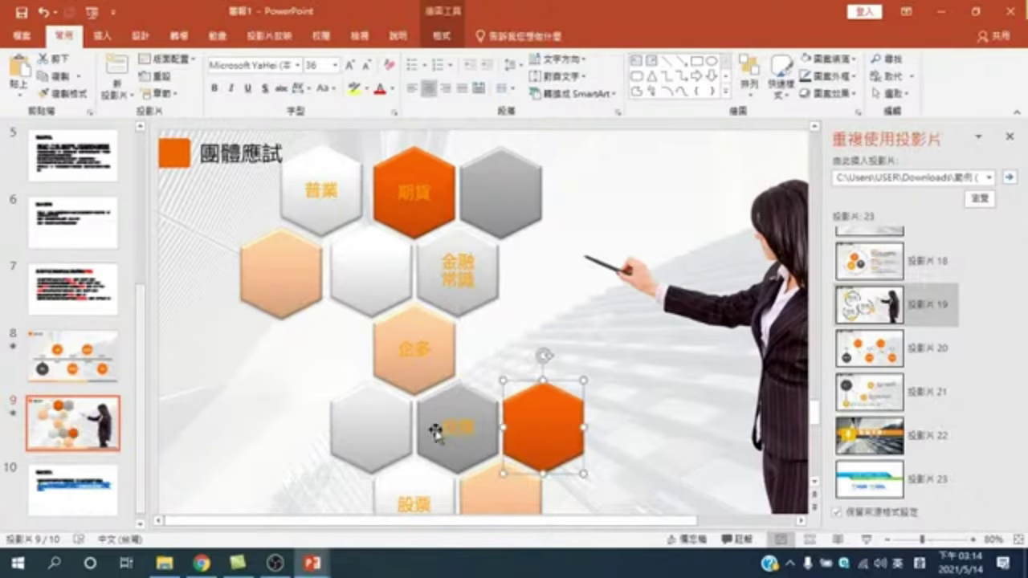
mouse_move(366, 410)
mouse_down()
mouse_move(558, 291)
mouse_move(551, 263)
mouse_up()
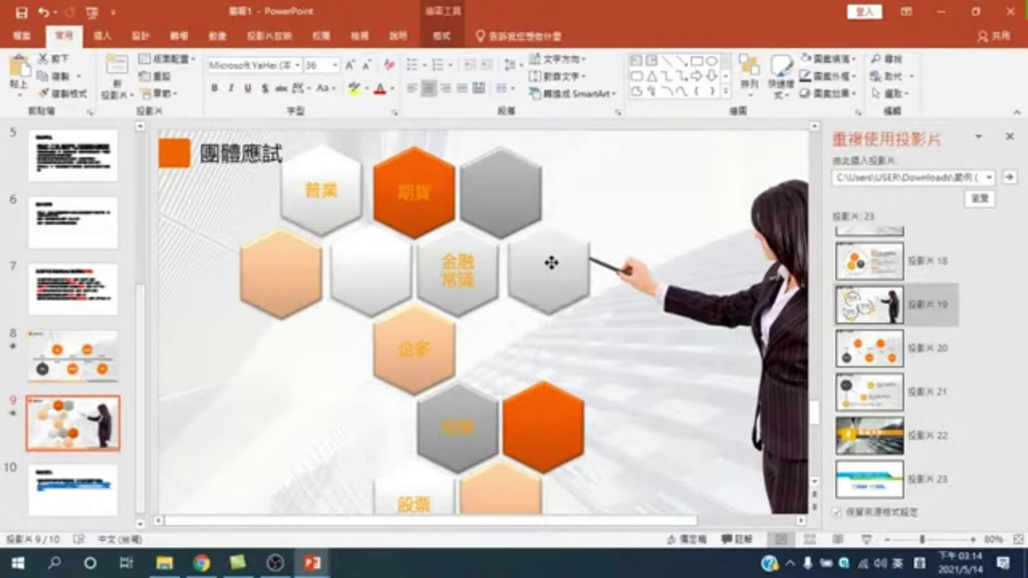
click(551, 263)
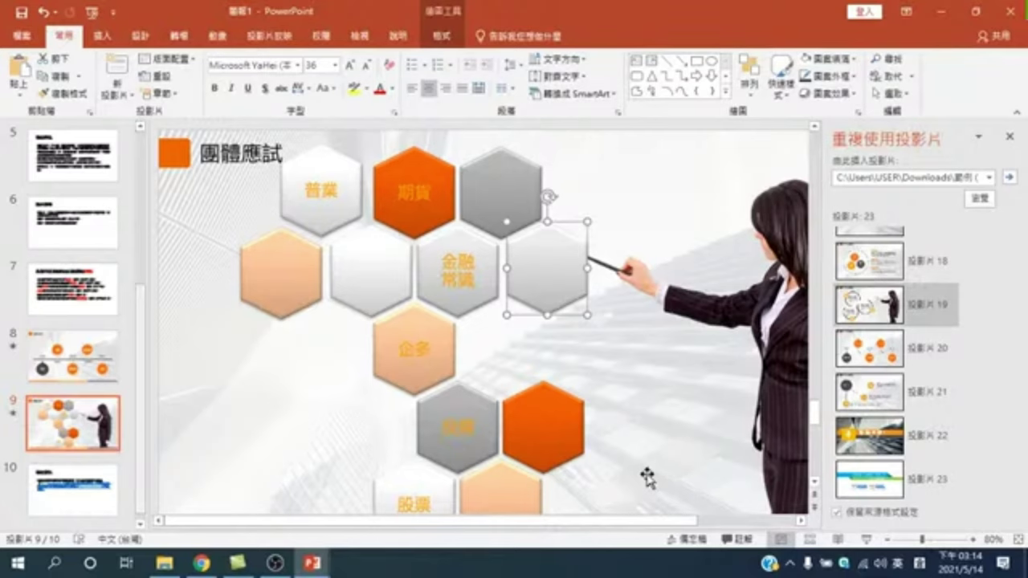
Nudge the 營業 hexagon slightly right so it sits snugly against 期貨.
ctrl+scroll(640, 404, down, 2)
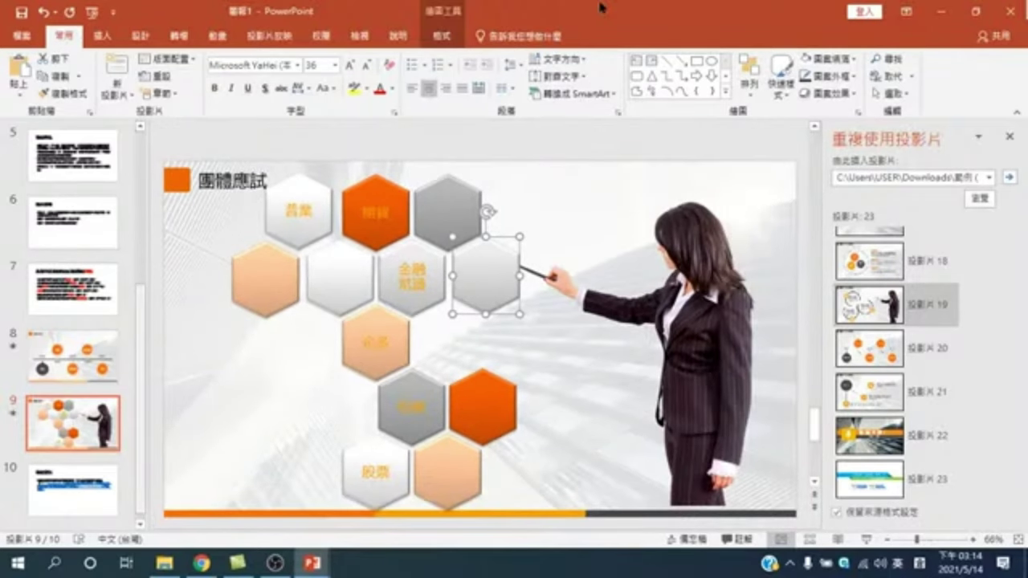
click(317, 206)
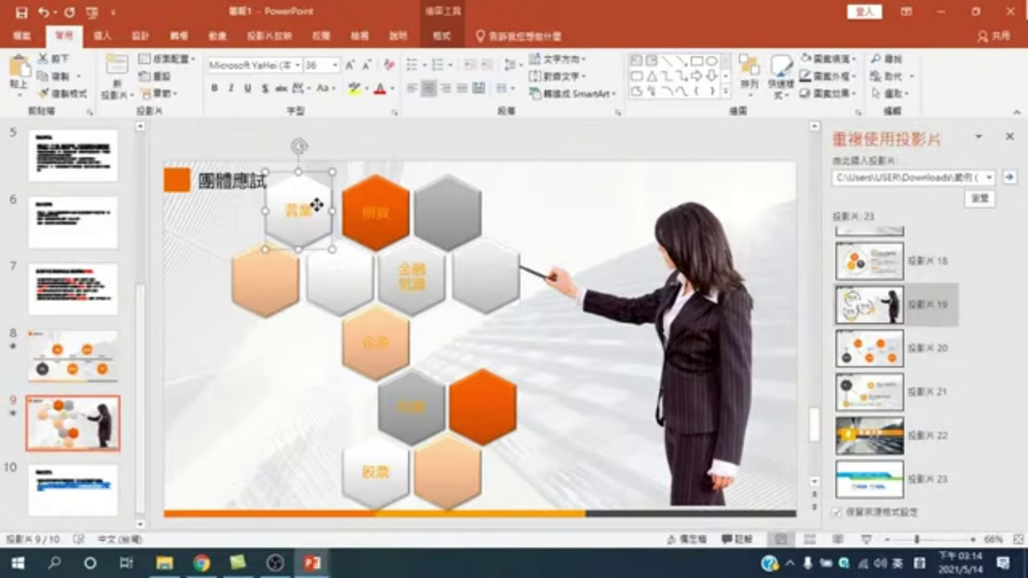
drag(317, 206, 319, 208)
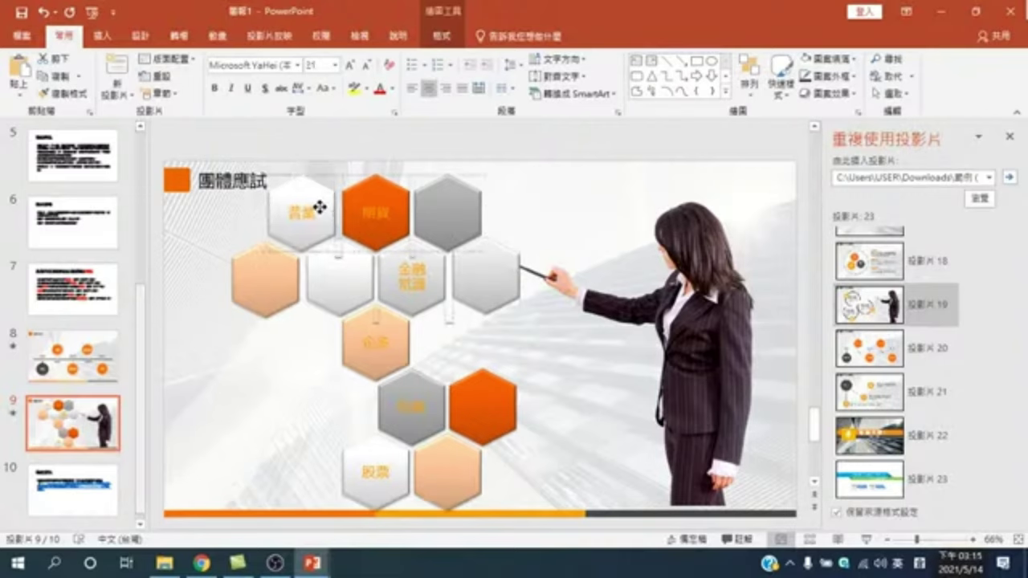
click(540, 154)
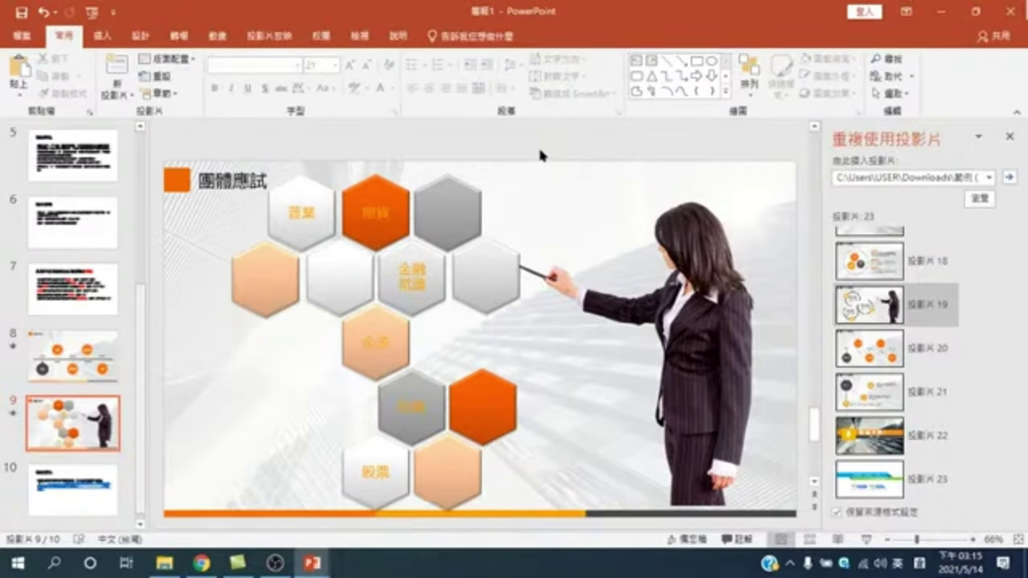
click(311, 233)
Turn the 營業, 期貨, 金融常識, 企多, 投規 and 股票 hexagon labels dark blue.
double_click(304, 211)
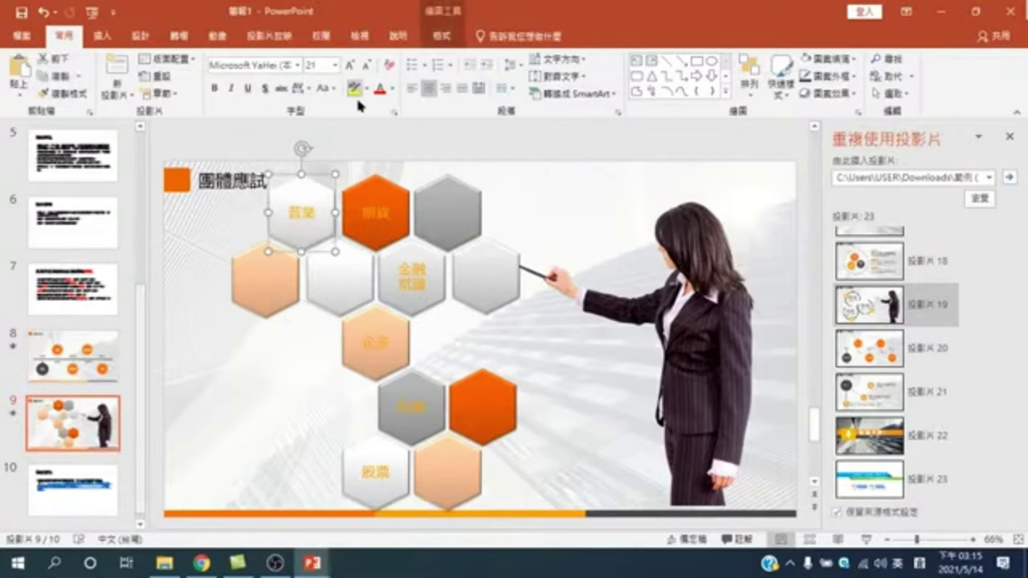
click(392, 89)
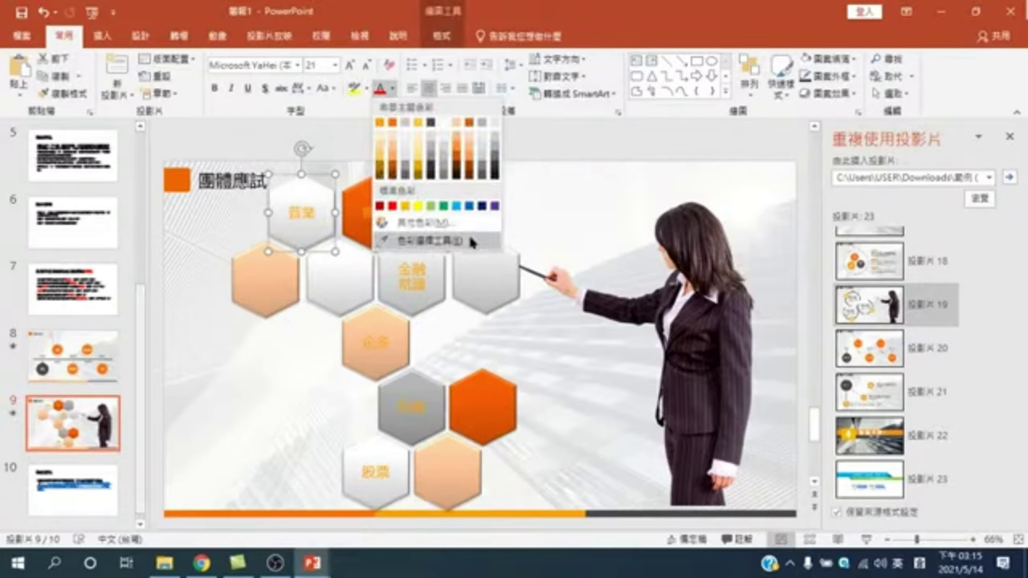
click(479, 206)
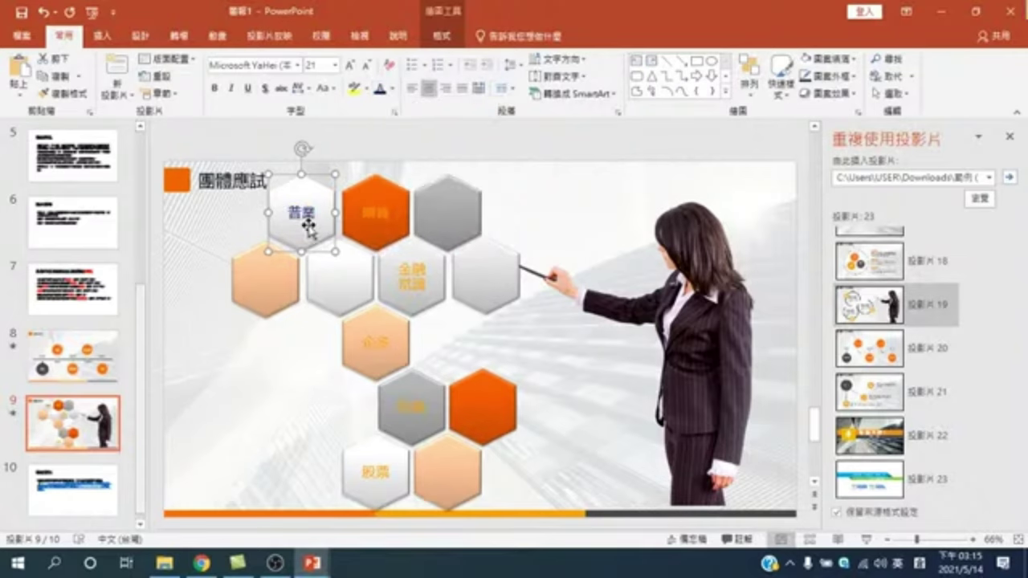
click(376, 211)
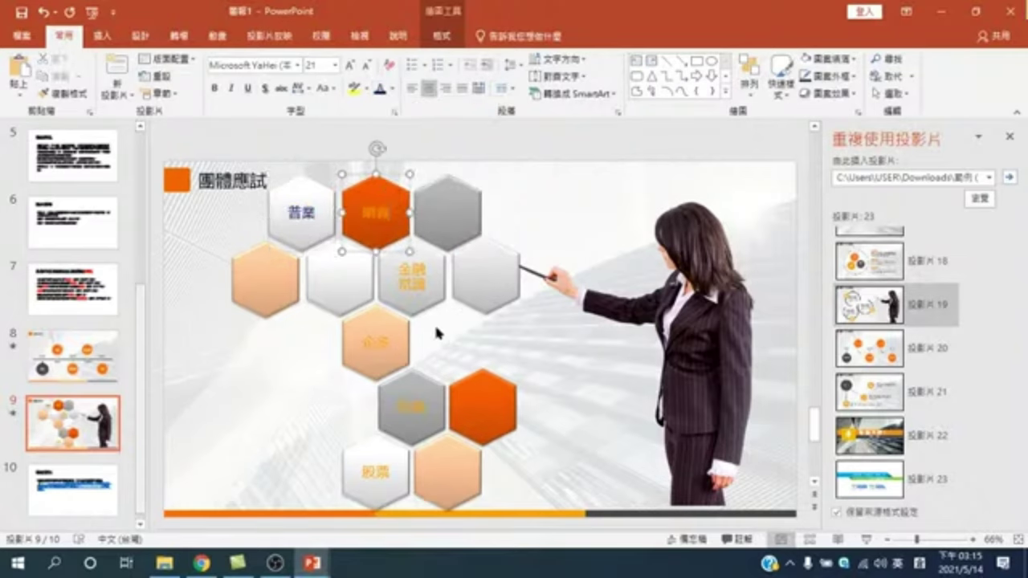
shift+click(426, 310)
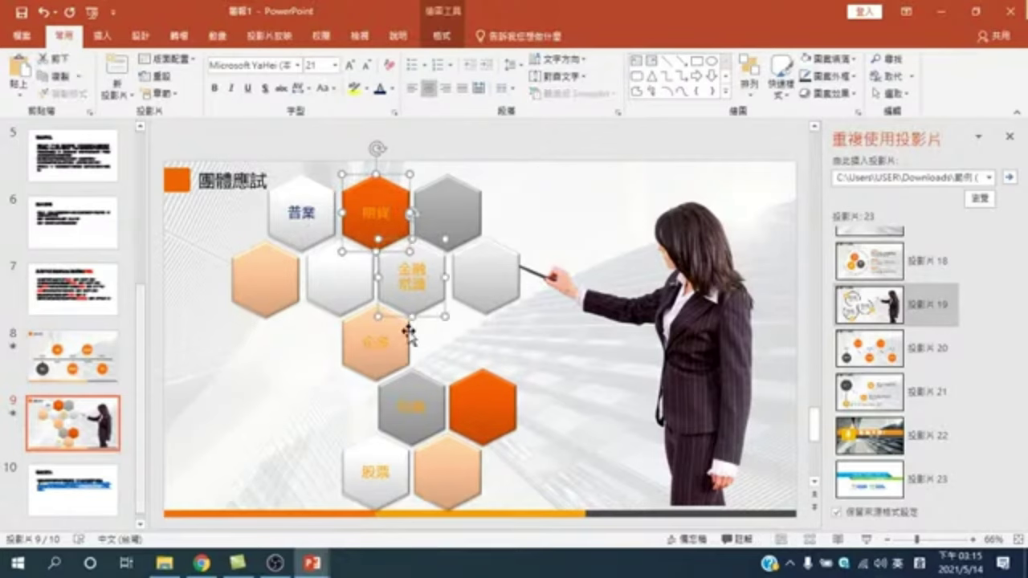
shift+click(409, 332)
shift+click(411, 406)
shift+click(379, 458)
click(377, 89)
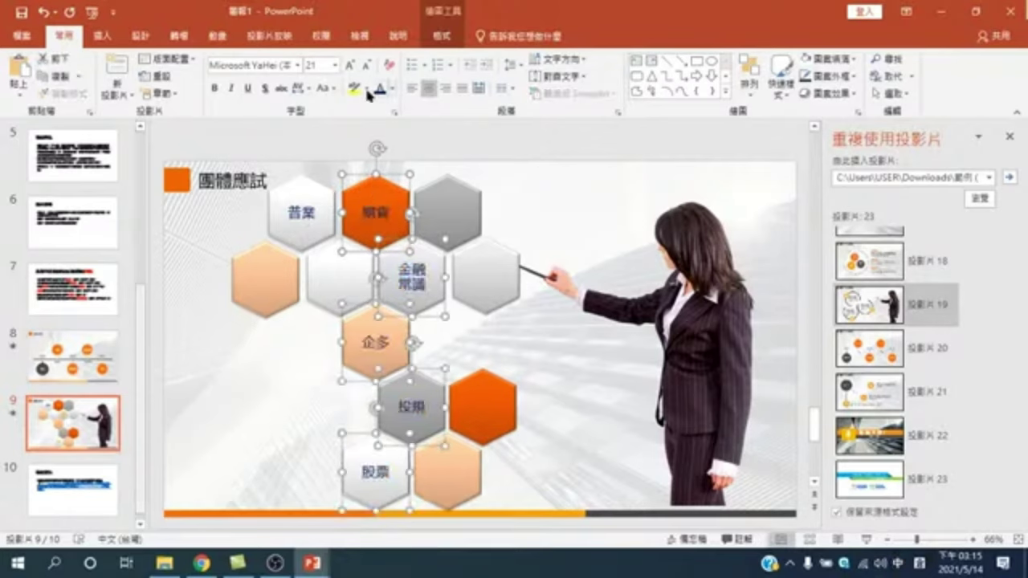
Set those labels to 28 pt, with the top-left 營業 label at 24 pt.
click(351, 66)
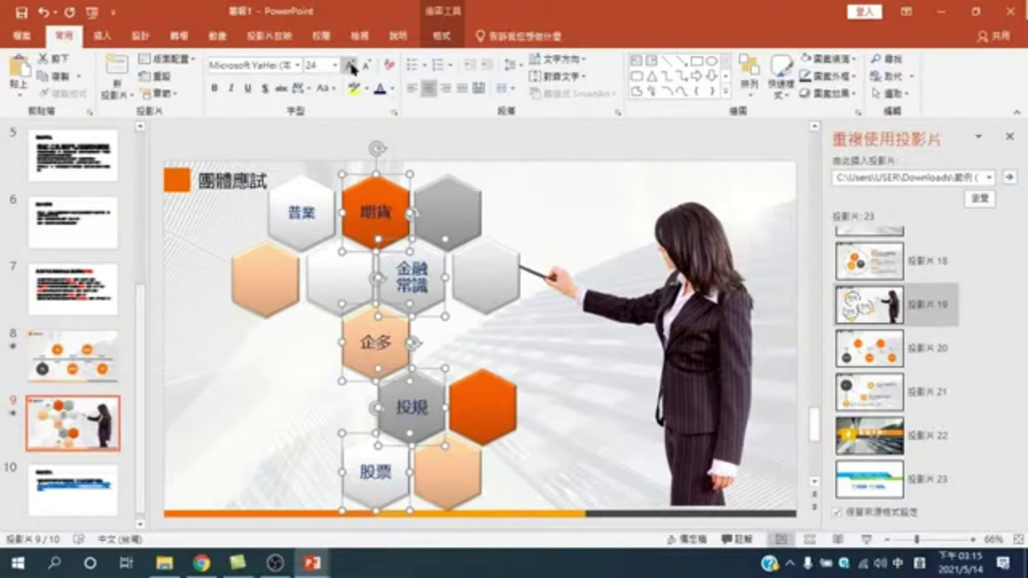
click(351, 66)
click(352, 66)
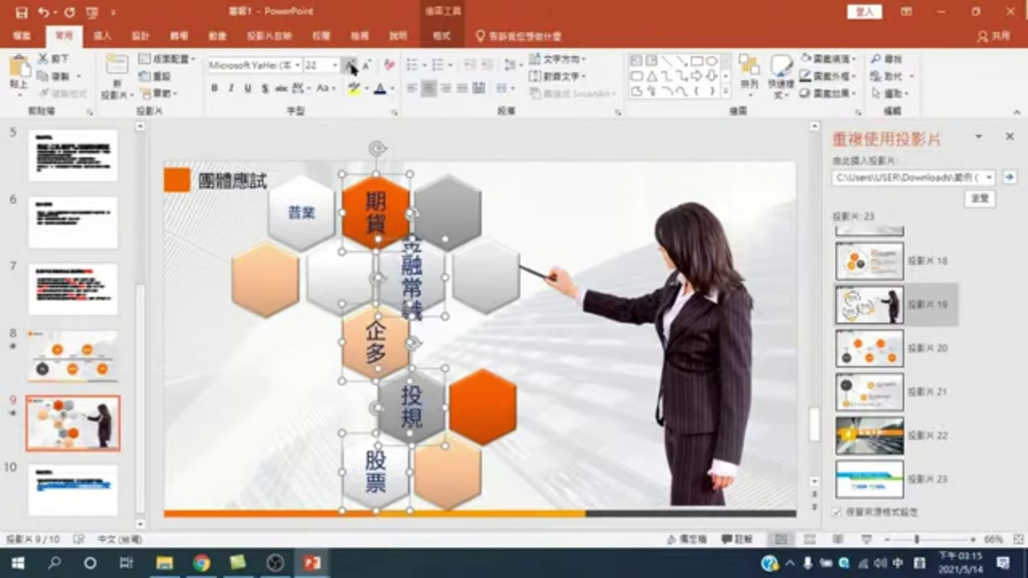
click(365, 65)
click(301, 213)
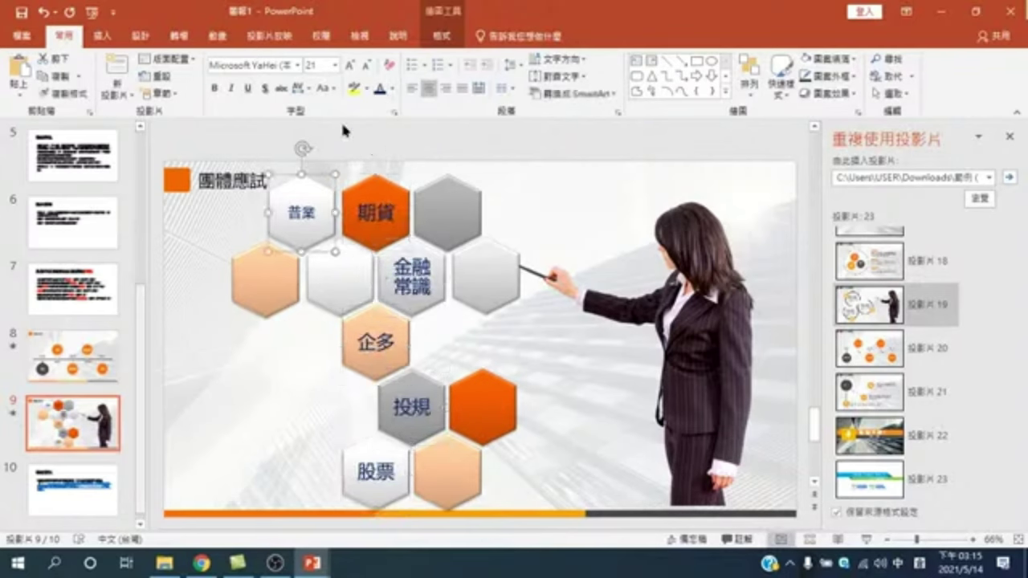
click(353, 66)
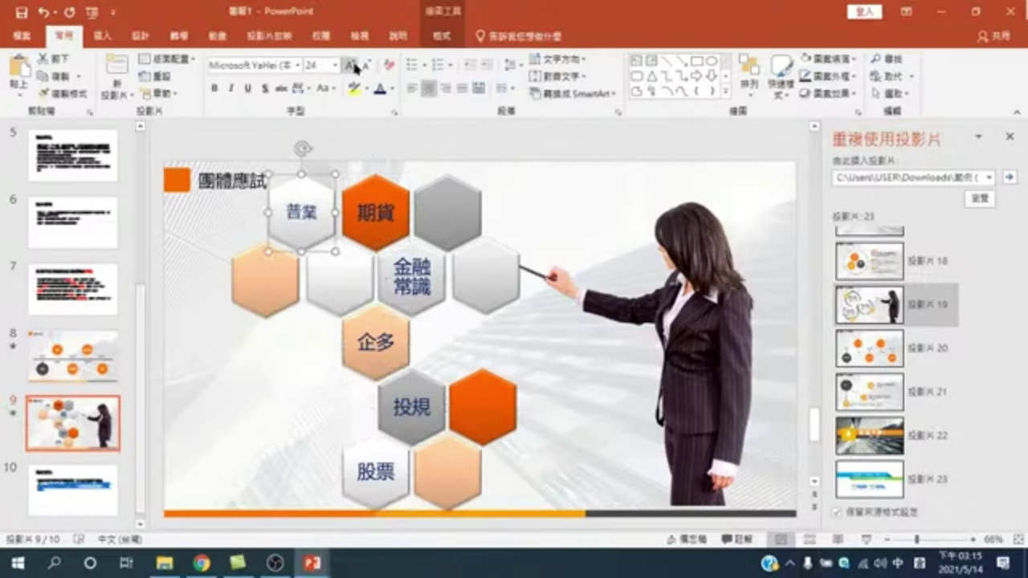
click(580, 495)
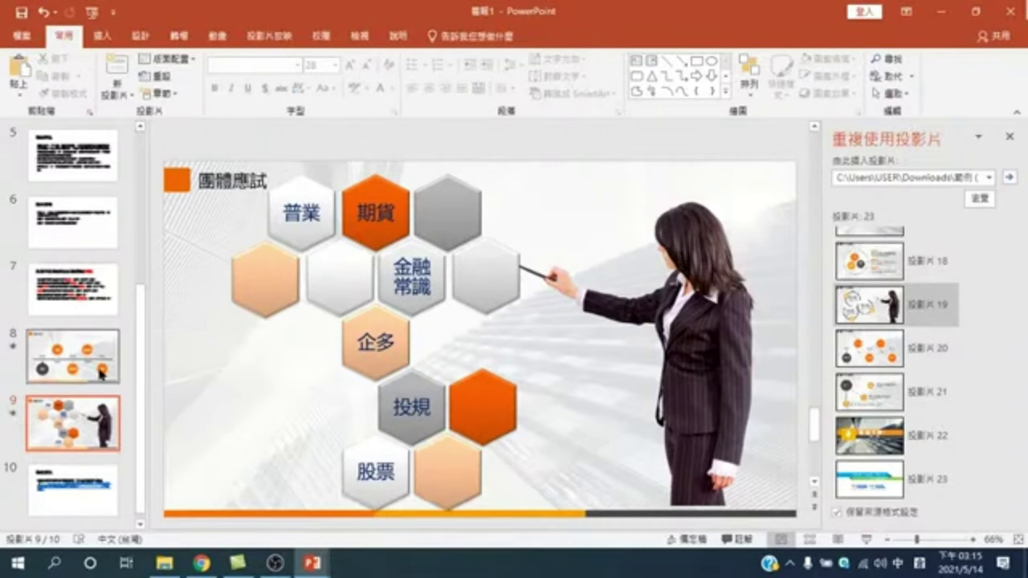
click(73, 289)
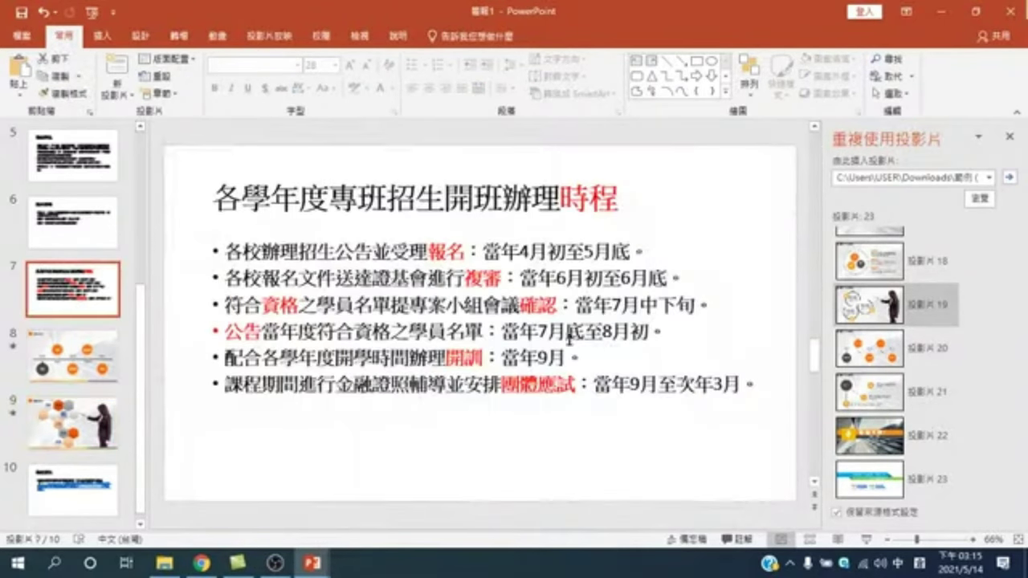
click(89, 363)
scroll(194, 397, down, 1)
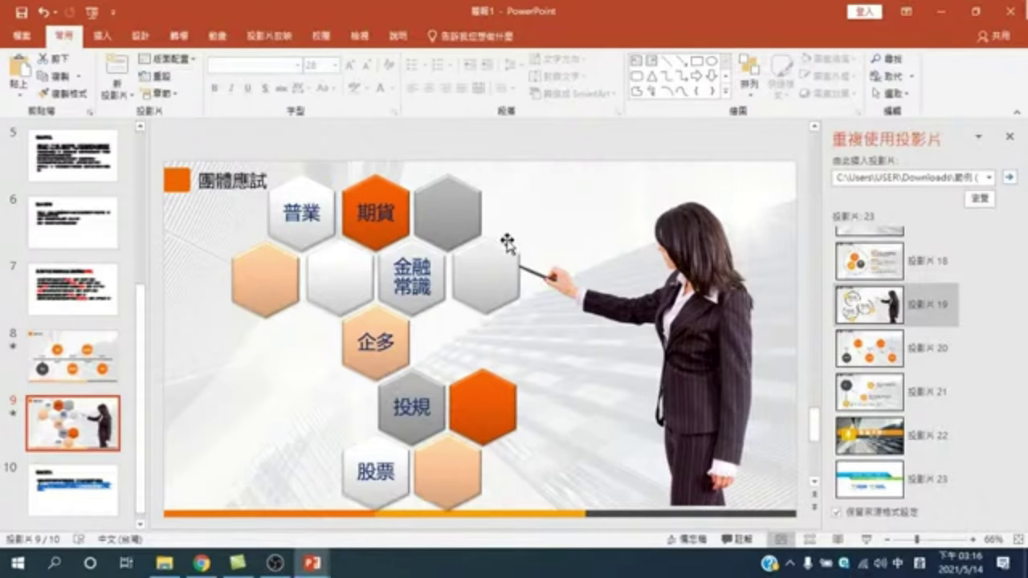
click(72, 289)
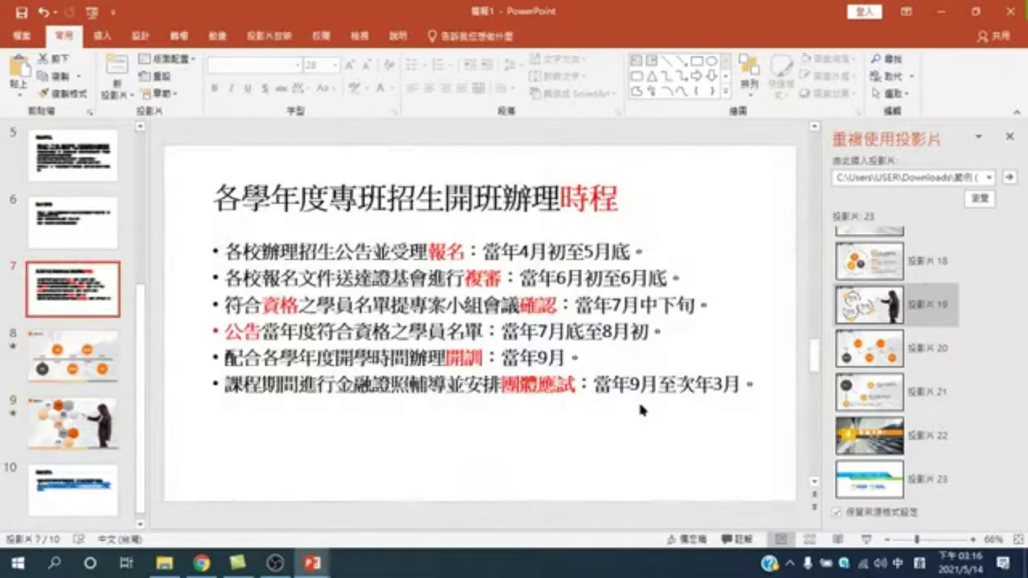
drag(630, 386, 740, 385)
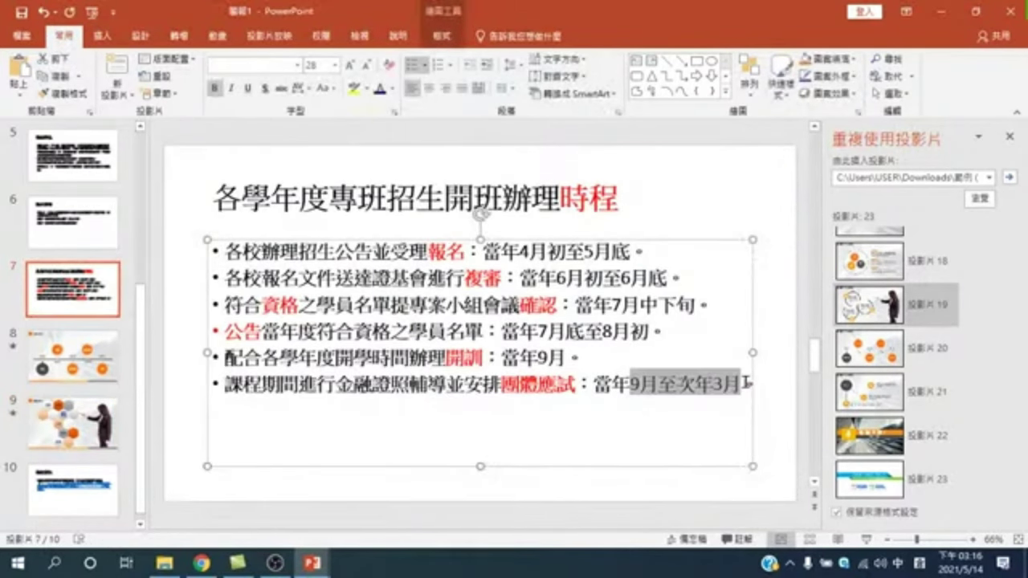
drag(592, 385, 743, 385)
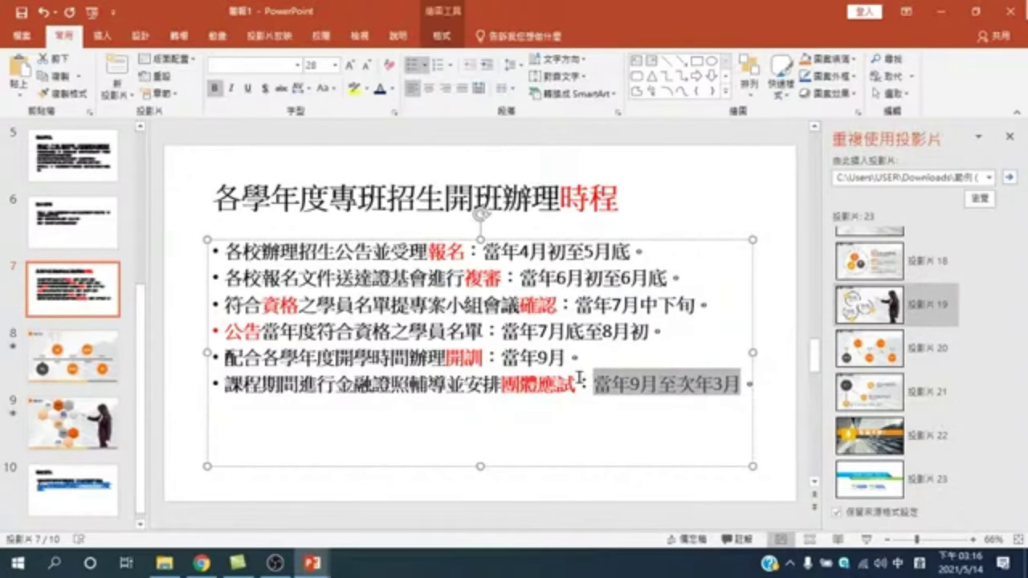
drag(578, 384, 739, 386)
key(ctrl+c)
right_click(714, 392)
key(Escape)
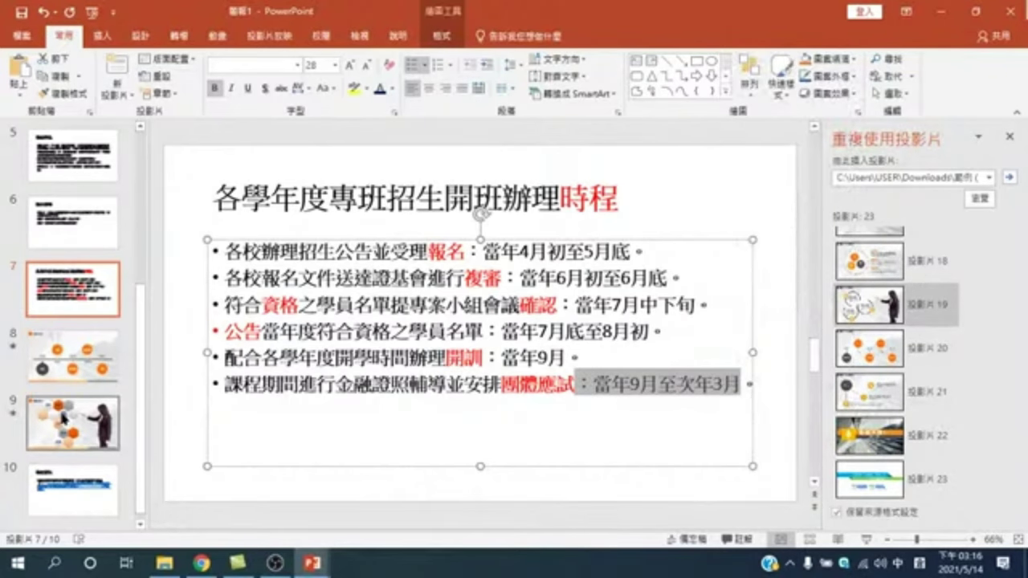
click(63, 417)
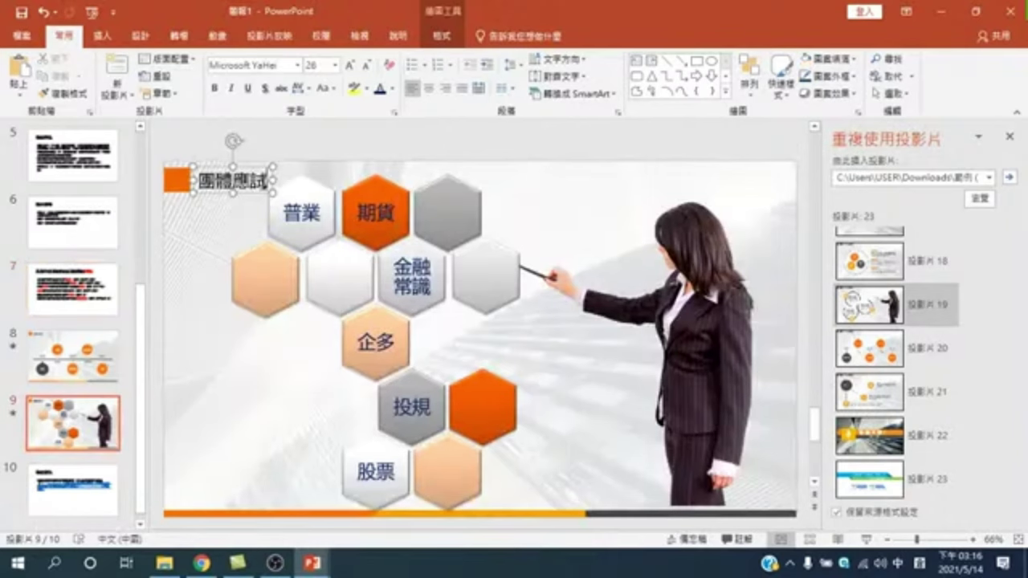
Paste the date range so the title reads 團體應試：當年9月至次年3月, and move a grey hexagon beside 企多.
right_click(265, 184)
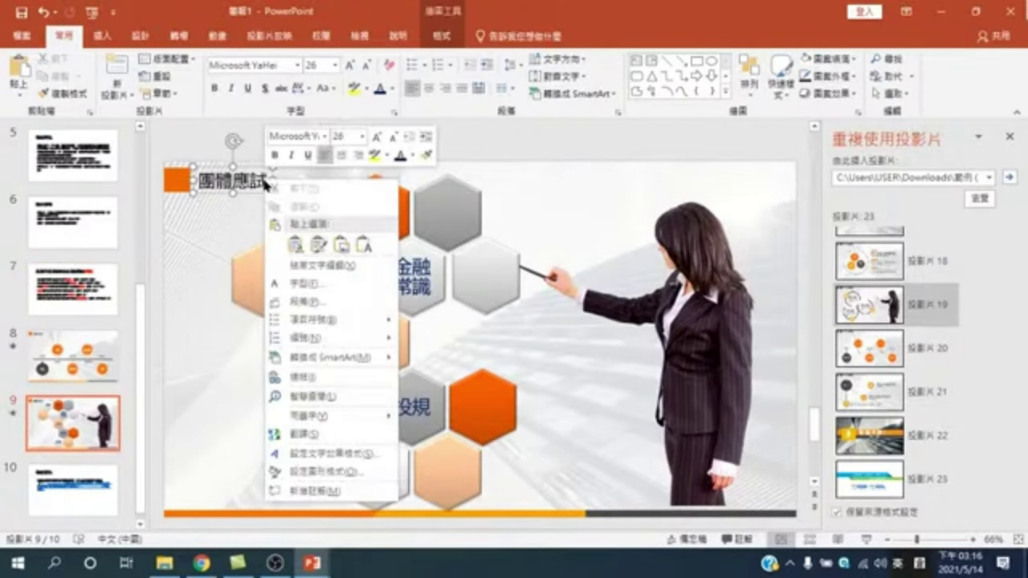
click(364, 245)
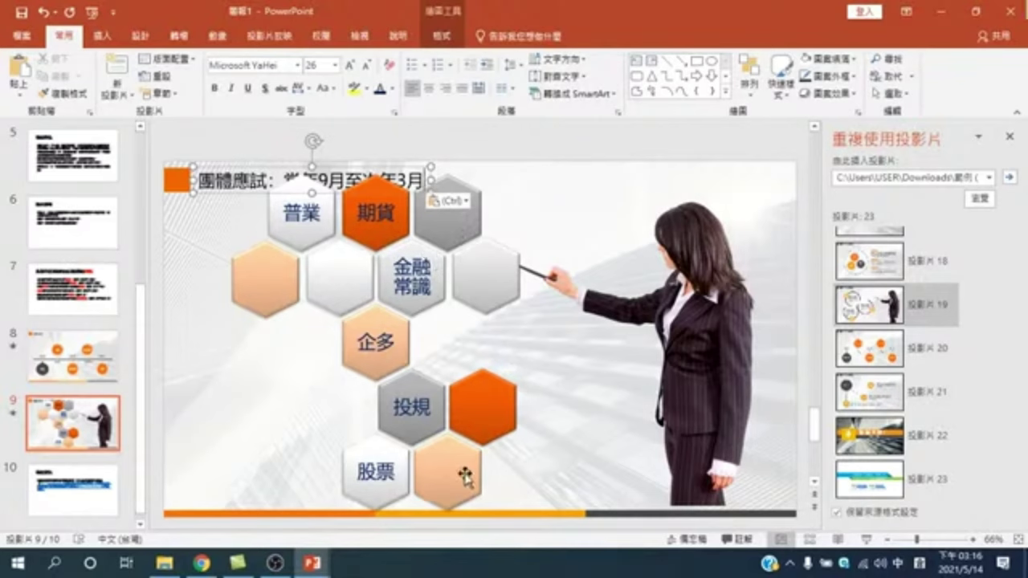
drag(450, 214, 305, 347)
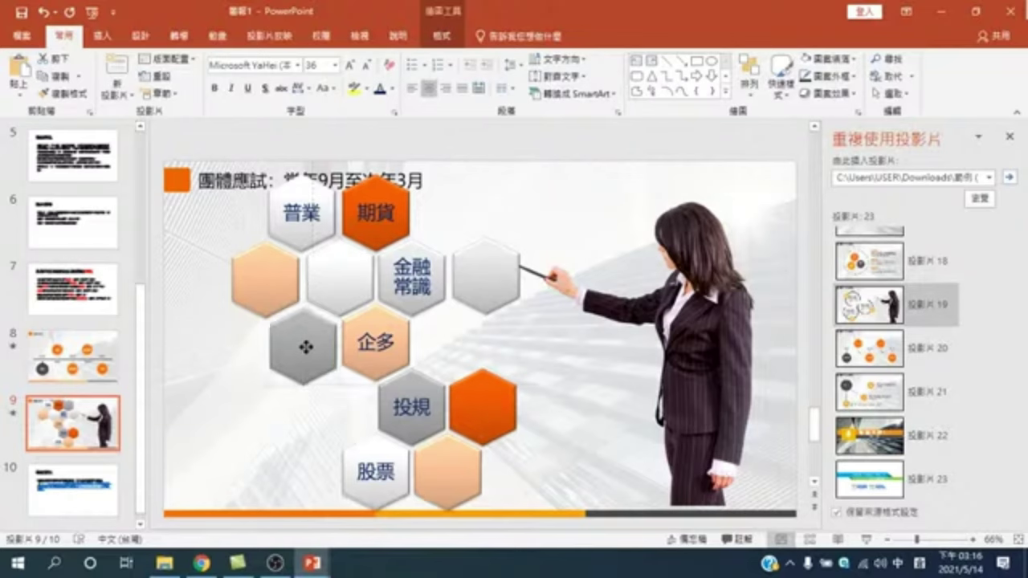
Move the 營業 hexagon down-left into the middle row and 期貨 right toward the presenter's stick.
click(318, 191)
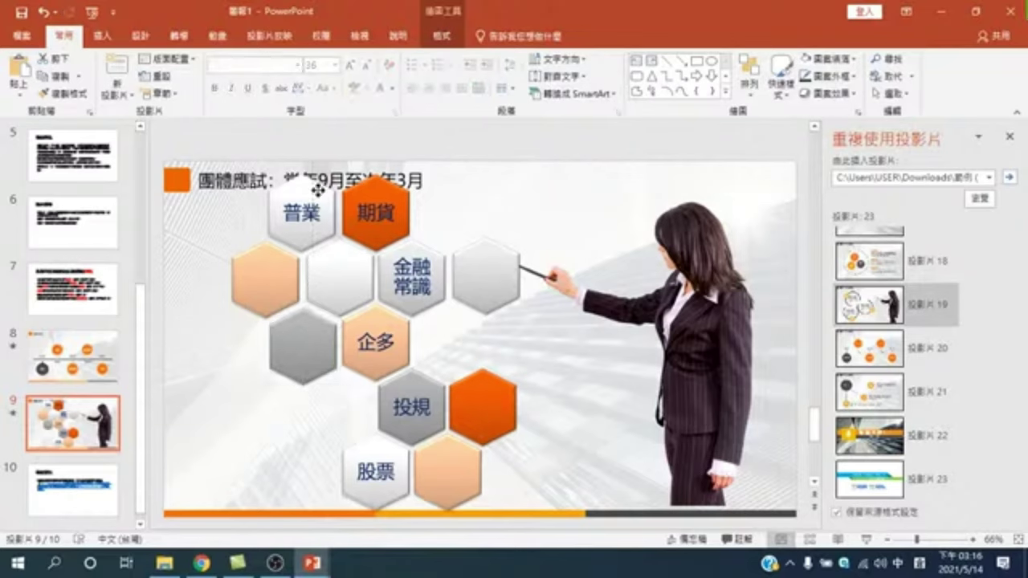
click(272, 217)
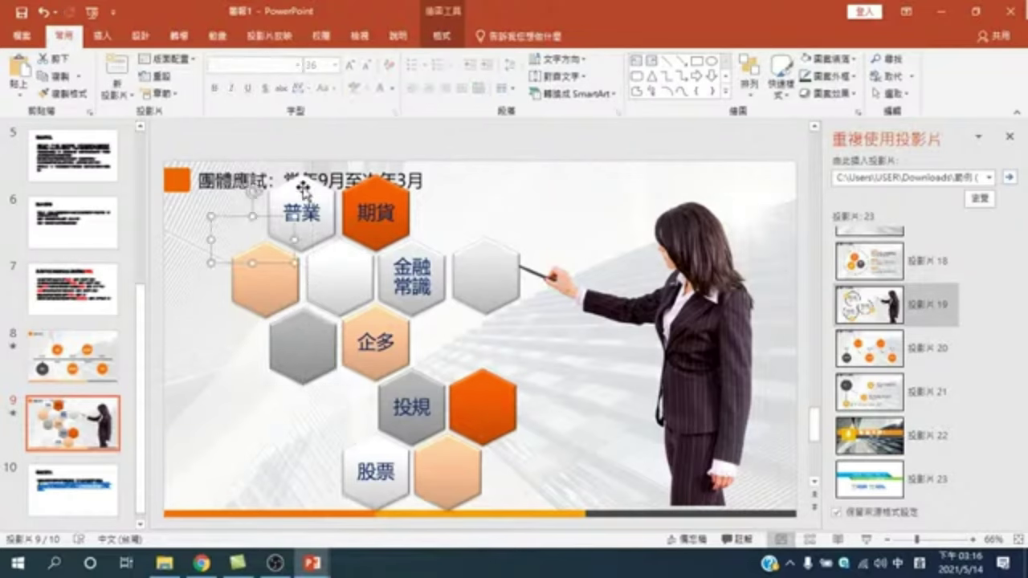
click(310, 190)
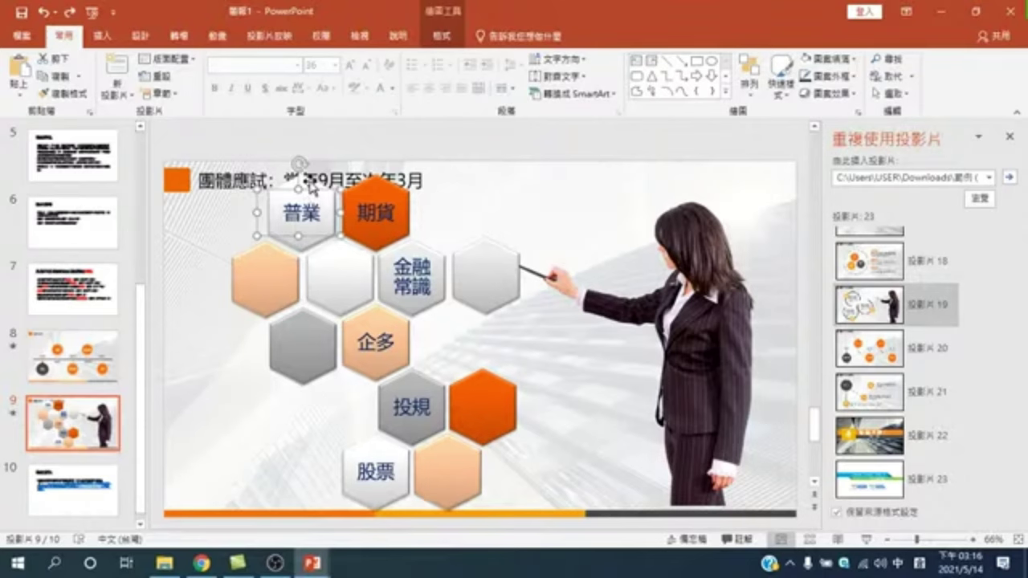
click(285, 188)
drag(284, 186, 213, 318)
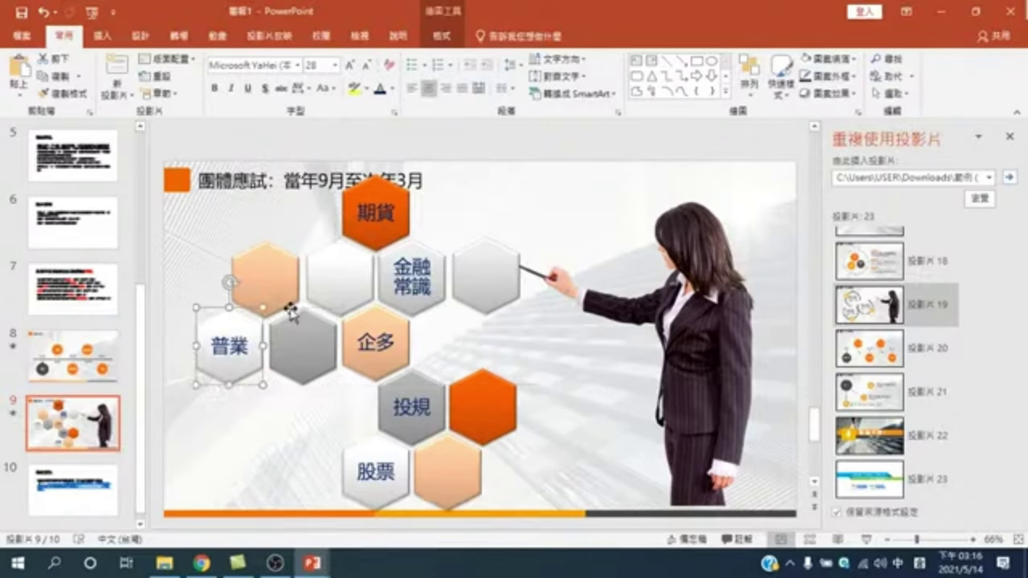
click(393, 193)
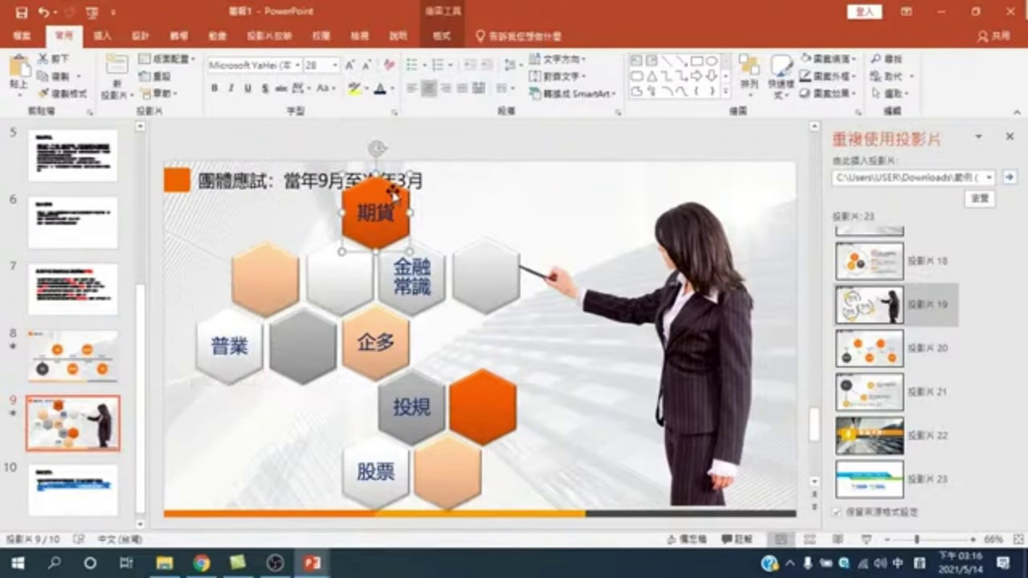
mouse_move(393, 193)
mouse_down()
mouse_move(511, 214)
mouse_move(509, 183)
mouse_up()
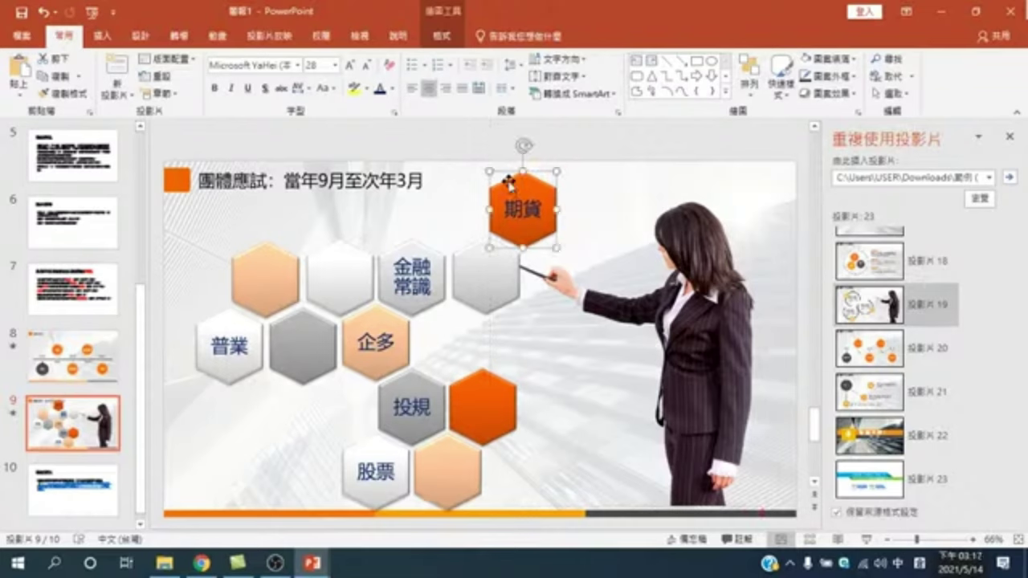